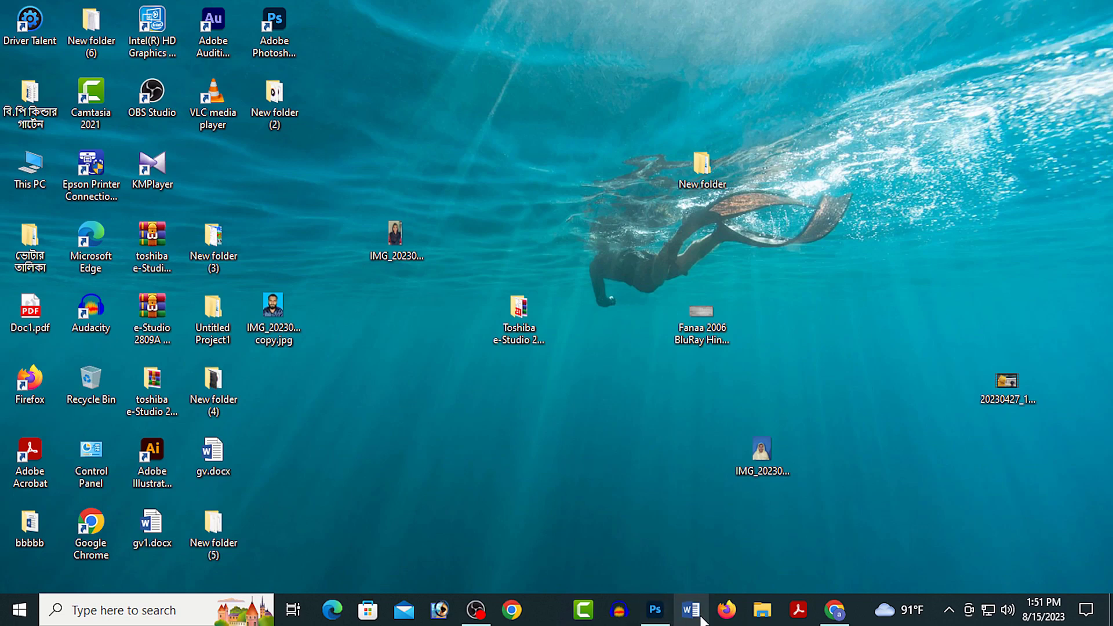
Step: Switch to Word and create a new blank document
left_click(693, 606)
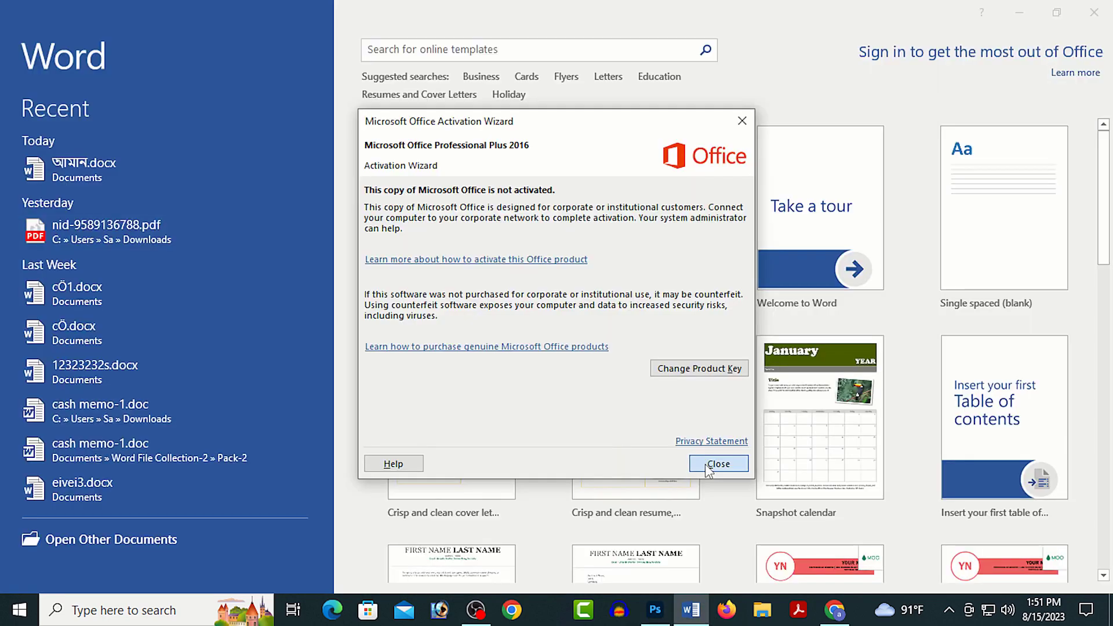
left_click(709, 466)
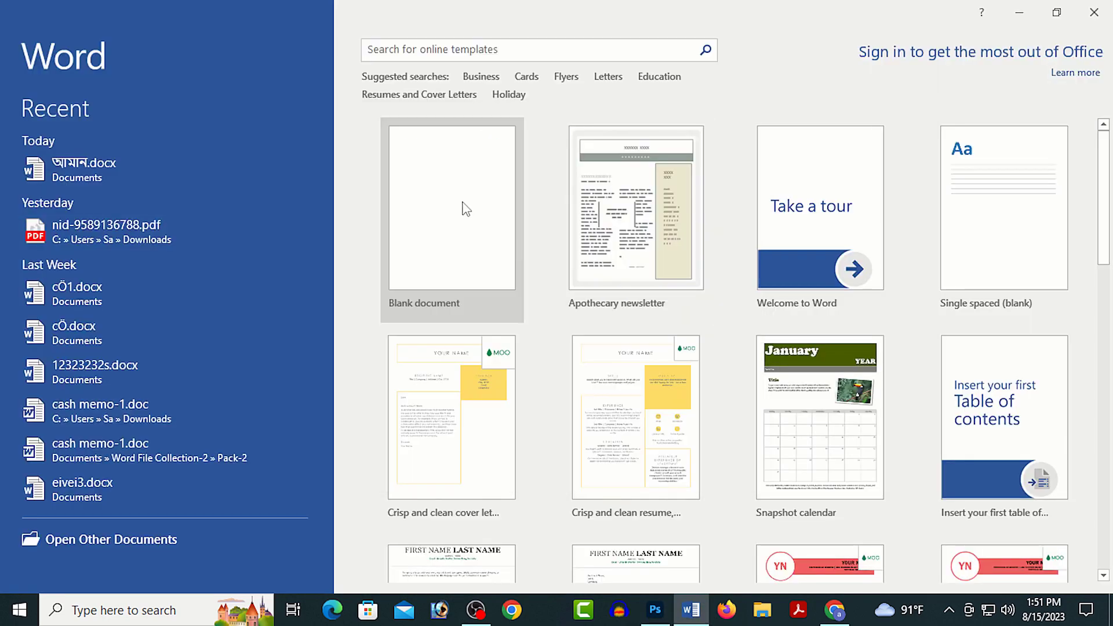
left_click(467, 209)
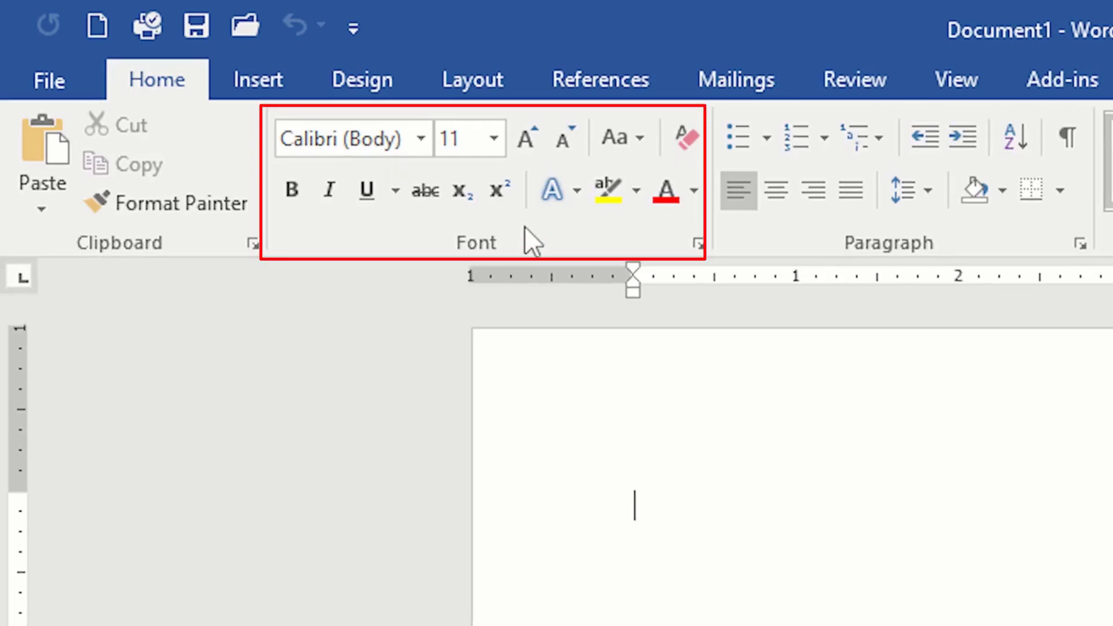
left_click(377, 137)
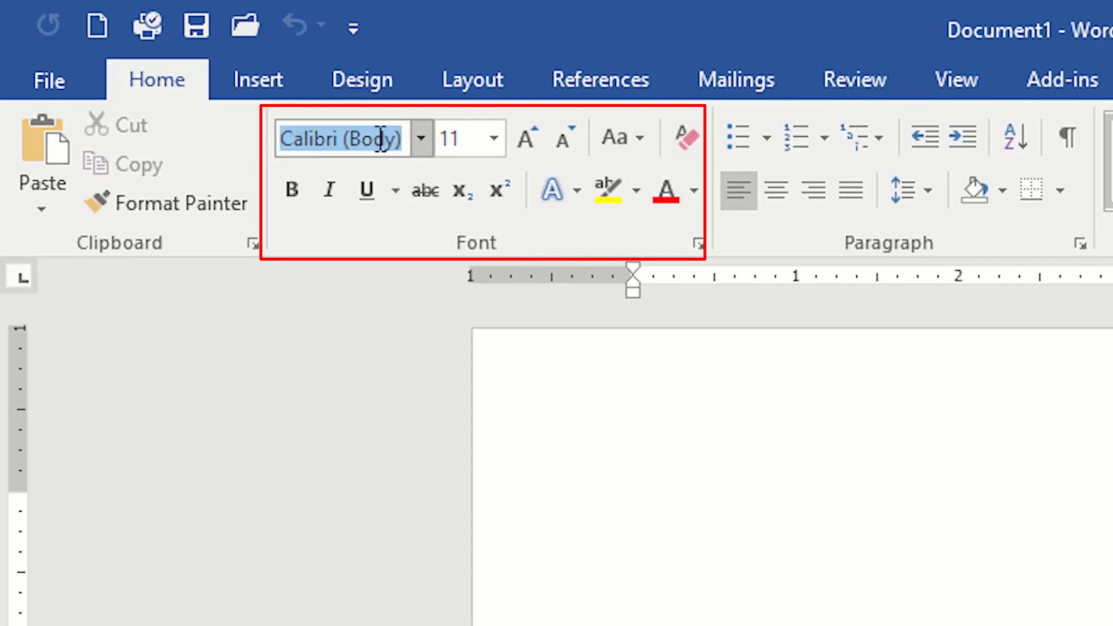
left_click(426, 144)
left_click(426, 145)
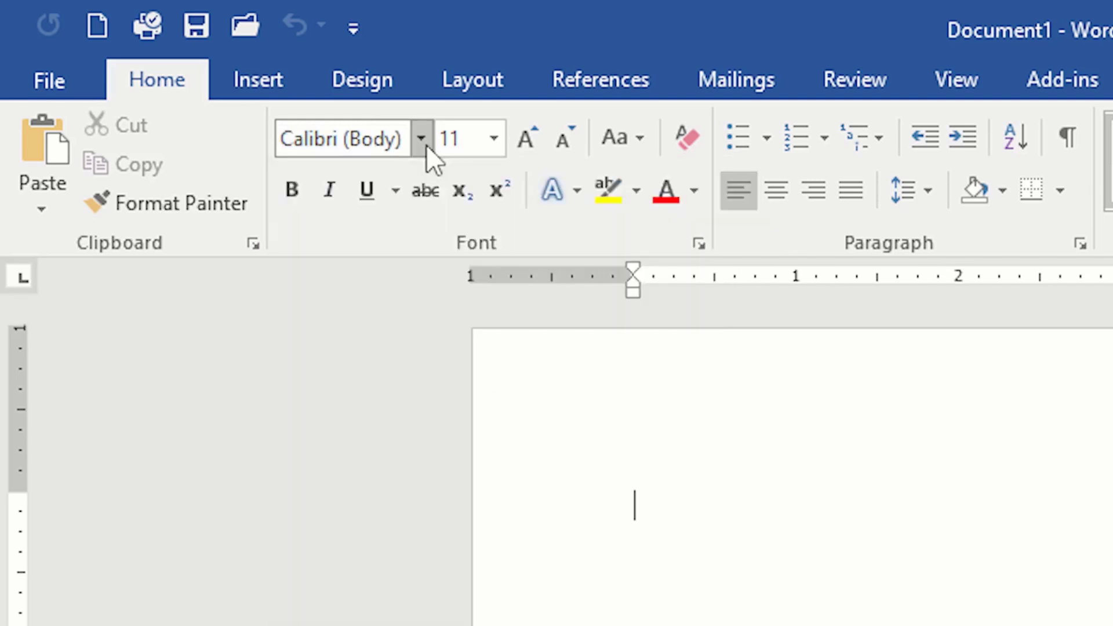
left_click(426, 144)
left_click(425, 142)
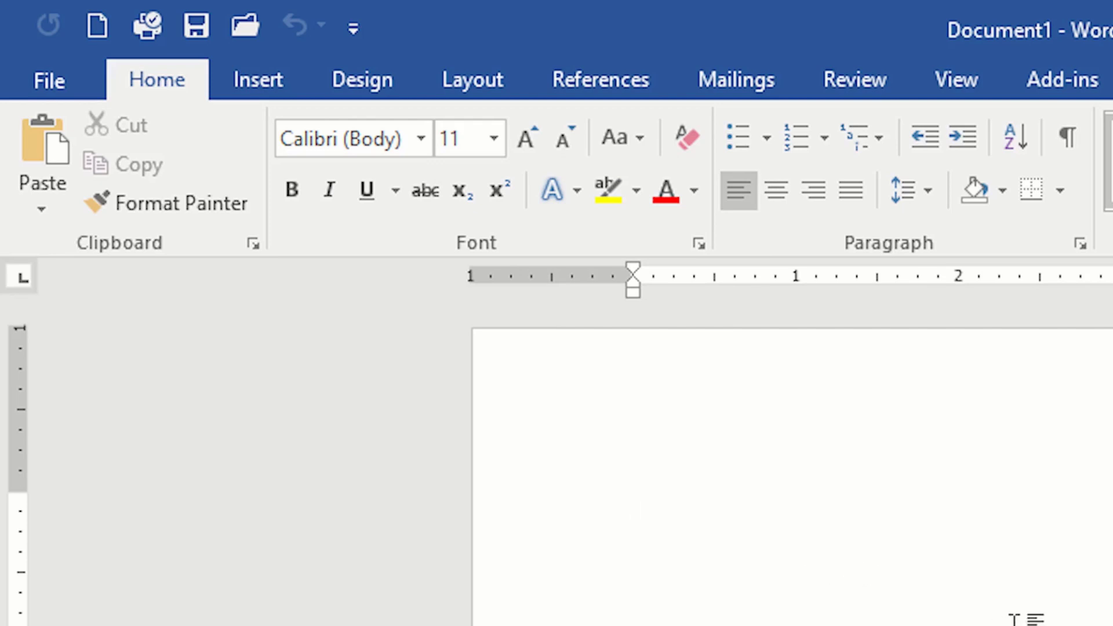
Step: Open the document CV 2 Page-6.doc and delete the text following "Cell:" in its heading block
left_click(53, 86)
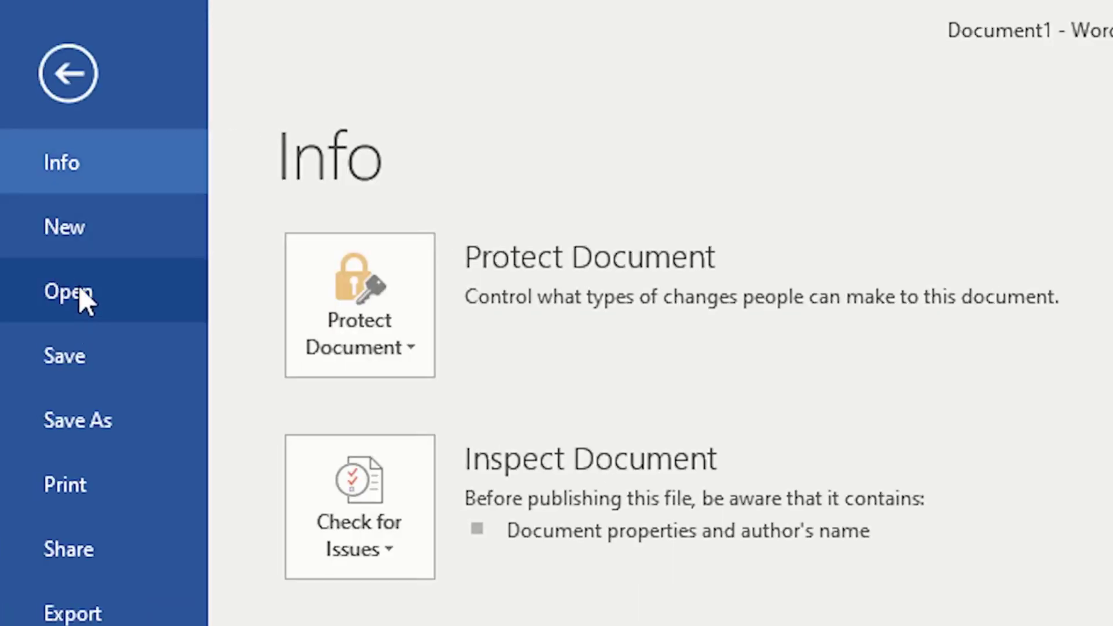
left_click(84, 293)
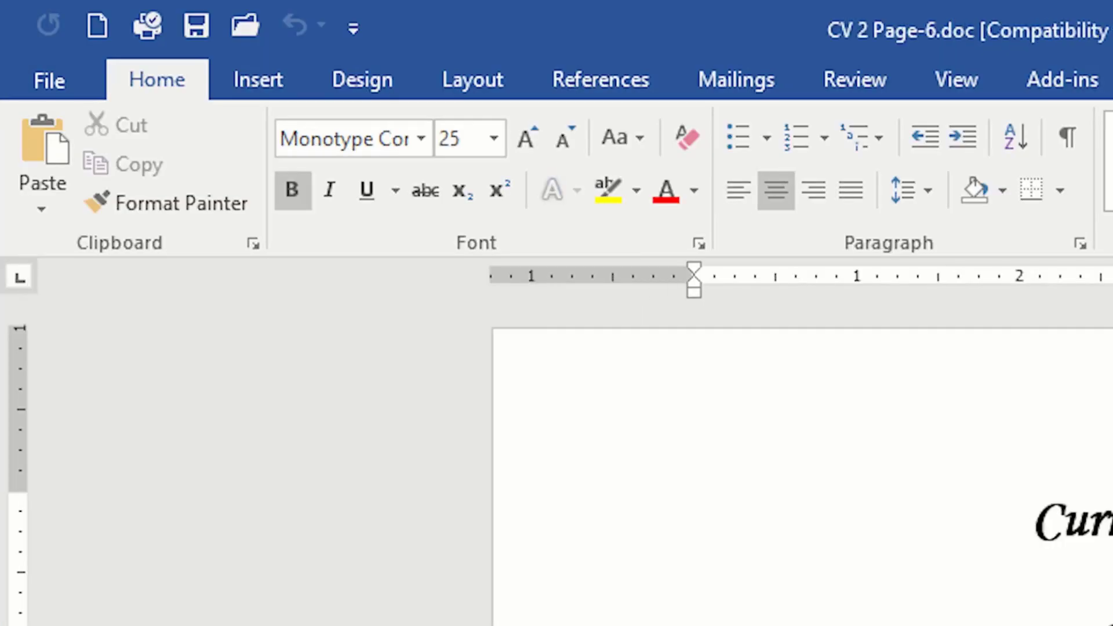
double_click(1110, 624)
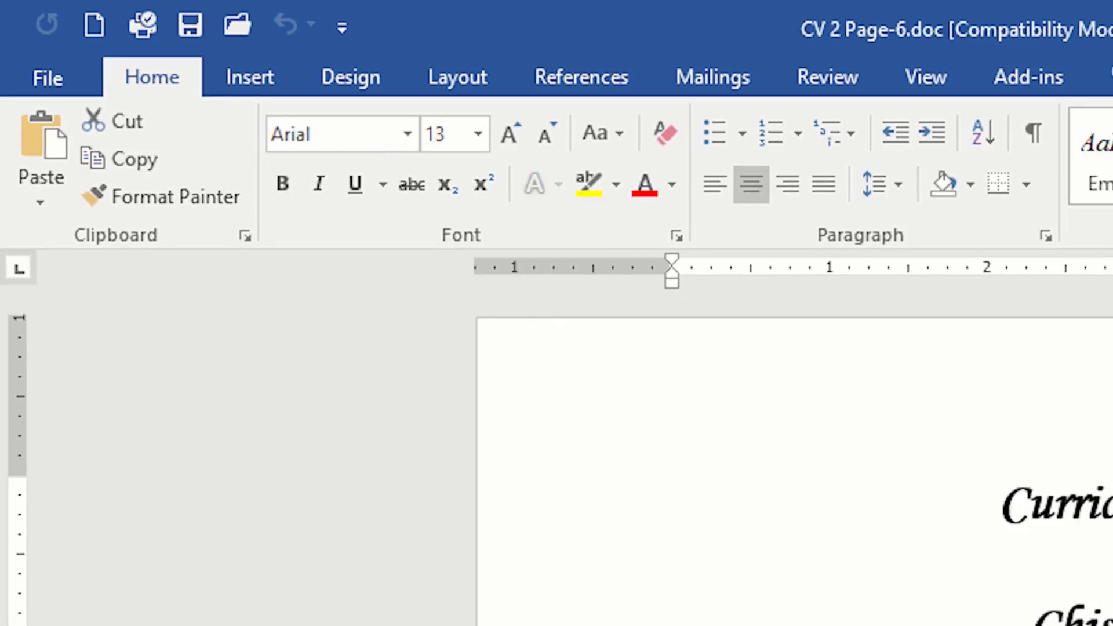
key("Delete")
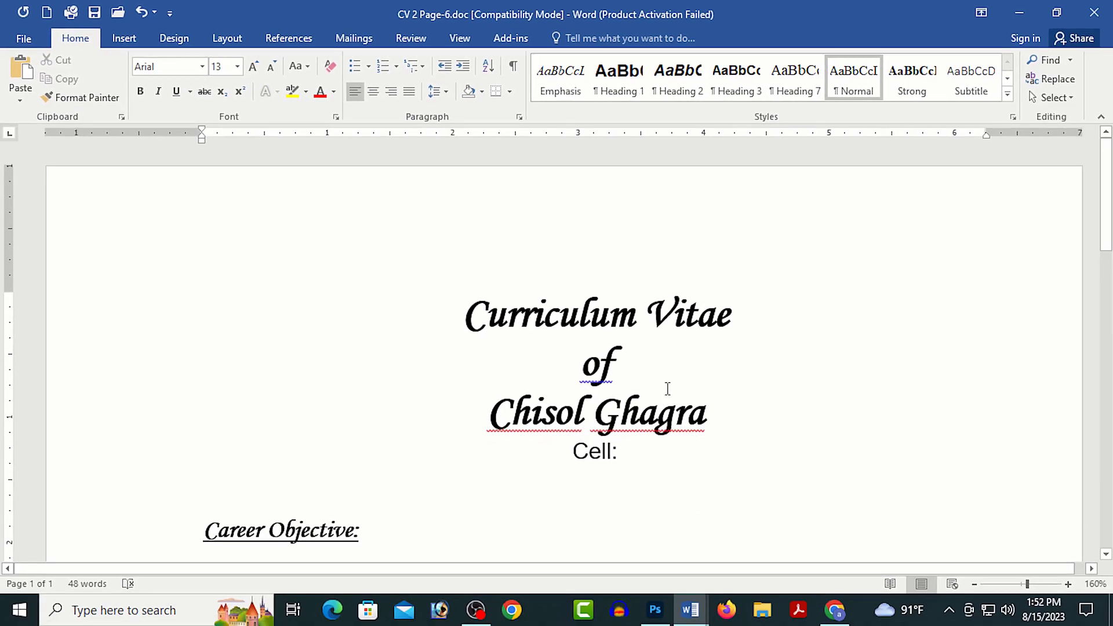
Step: Select the "Curriculum Vitae" heading line and set its font to Barlow Condensed ExtraBold
left_click(644, 320)
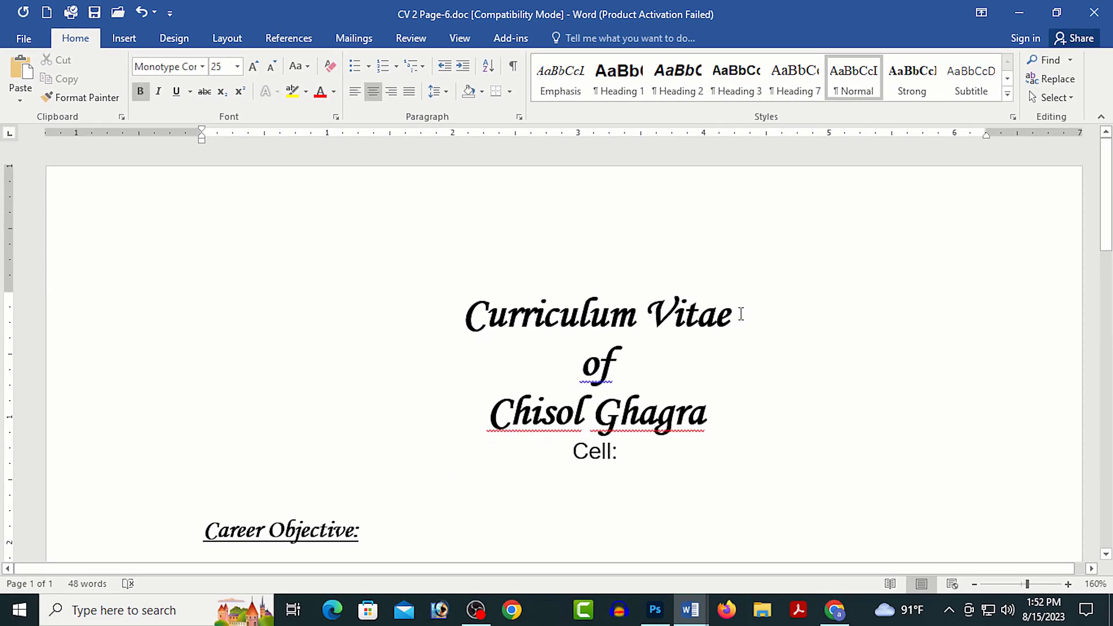
left_click_drag(744, 313, 484, 316)
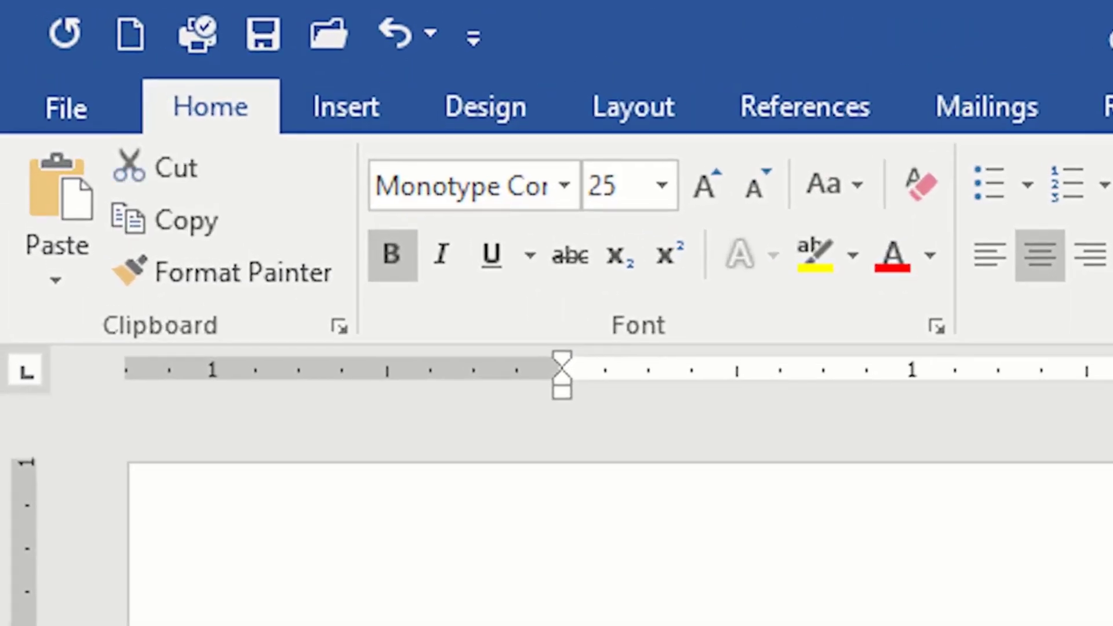
left_click(564, 186)
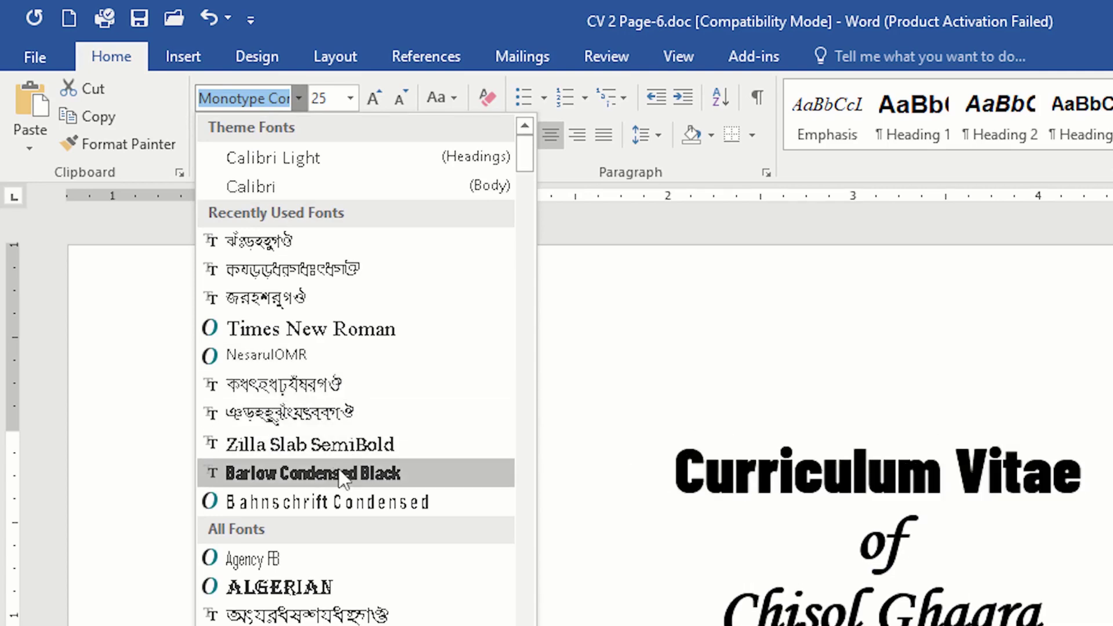
scroll(340, 472, "down", 1)
scroll(317, 520, "down", 3)
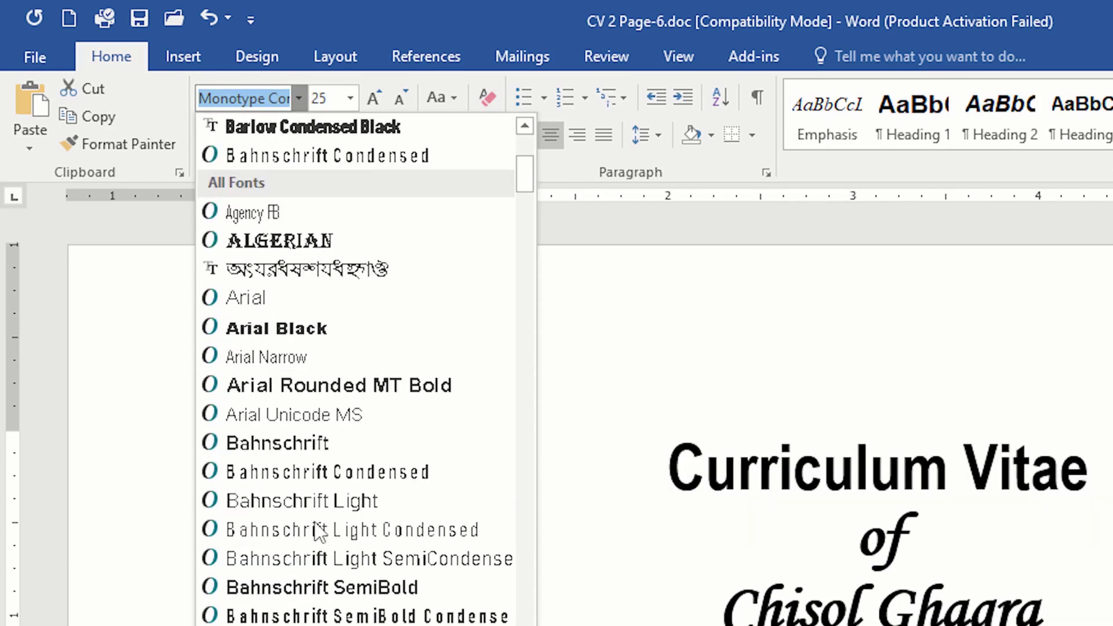
scroll(321, 530, "down", 1)
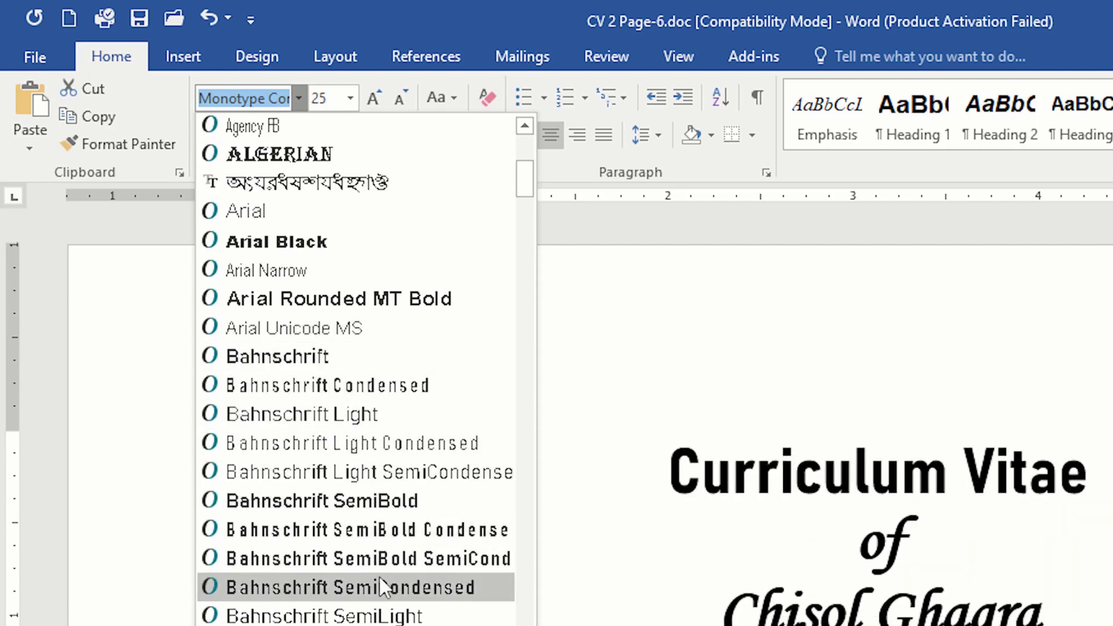
scroll(380, 579, "down", 2)
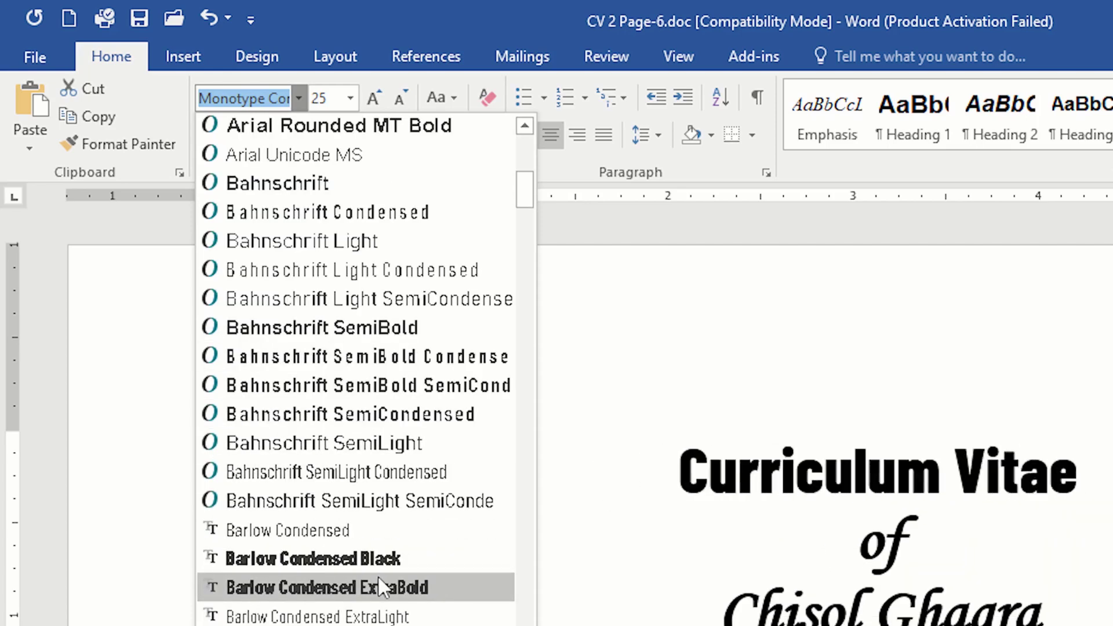
left_click(319, 588)
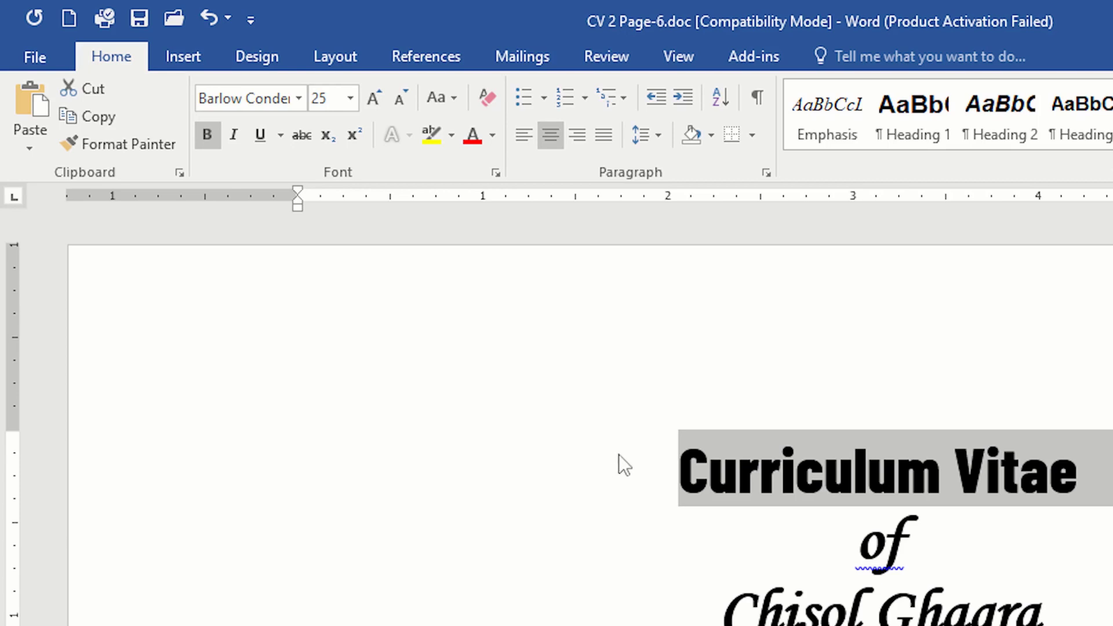
Step: Browse the font list and change the "Curriculum Vitae" heading to Times New Roman by entering the font's name
left_click(298, 99)
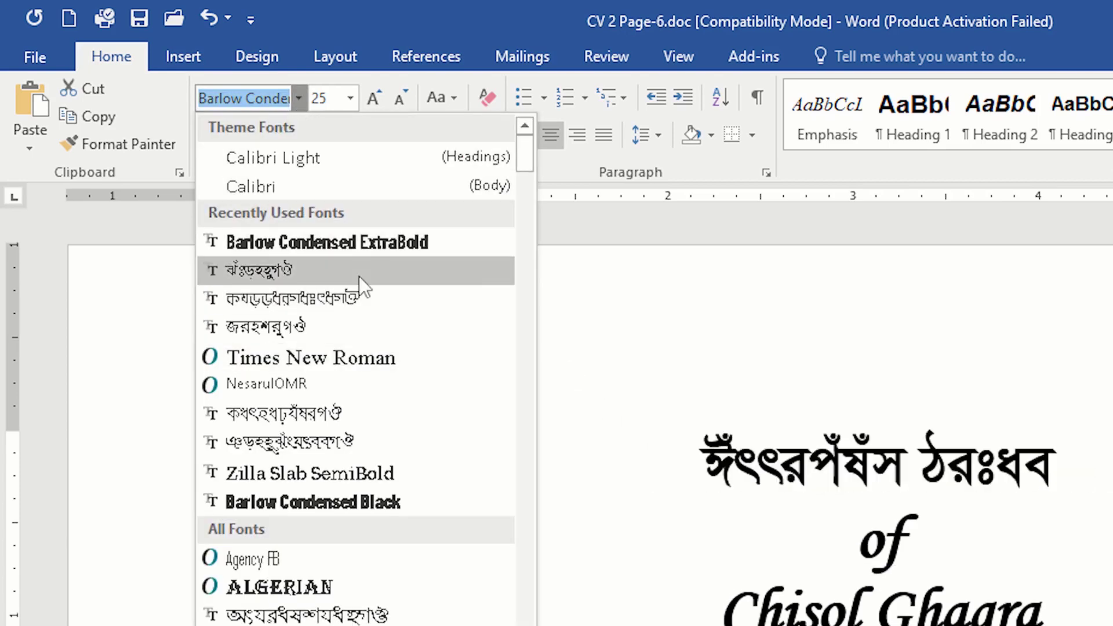
scroll(354, 406, "down", 8)
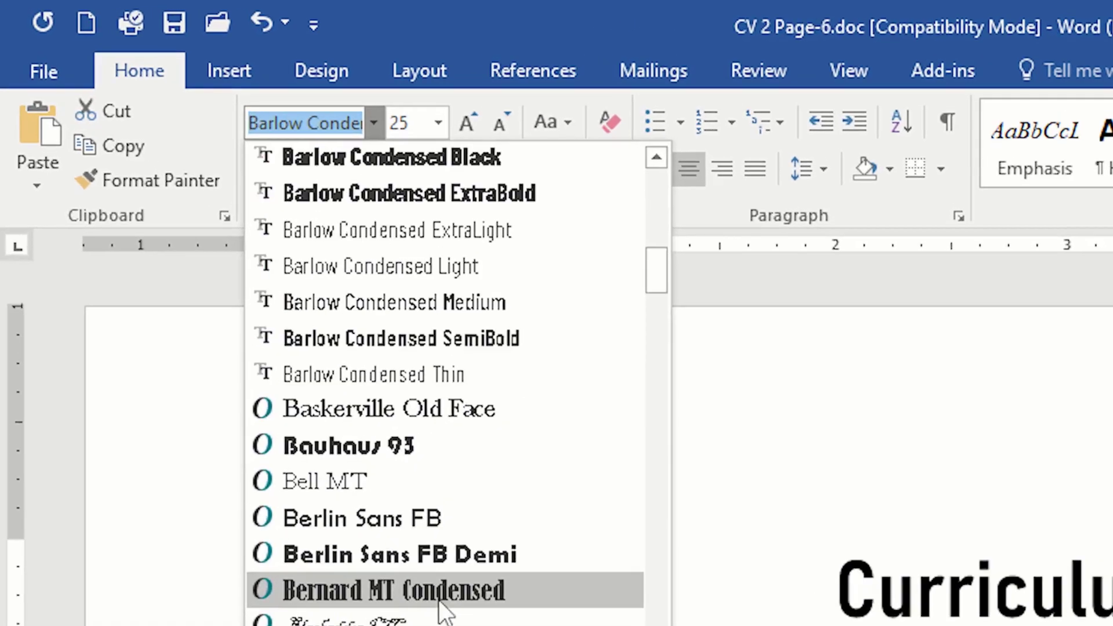
scroll(444, 603, "down", 15)
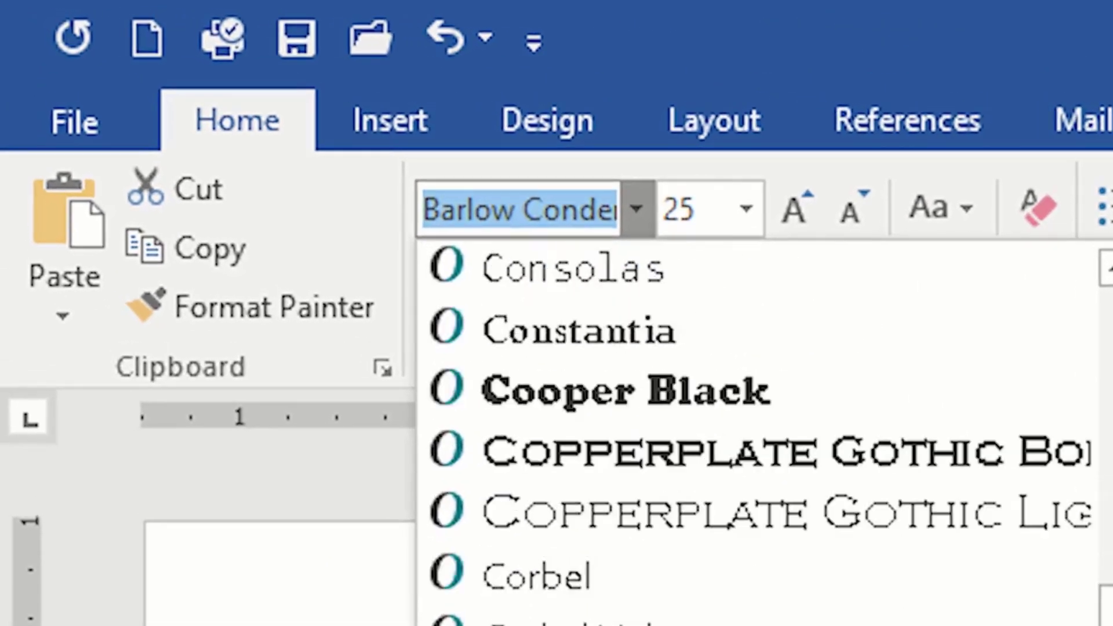
left_click(330, 125)
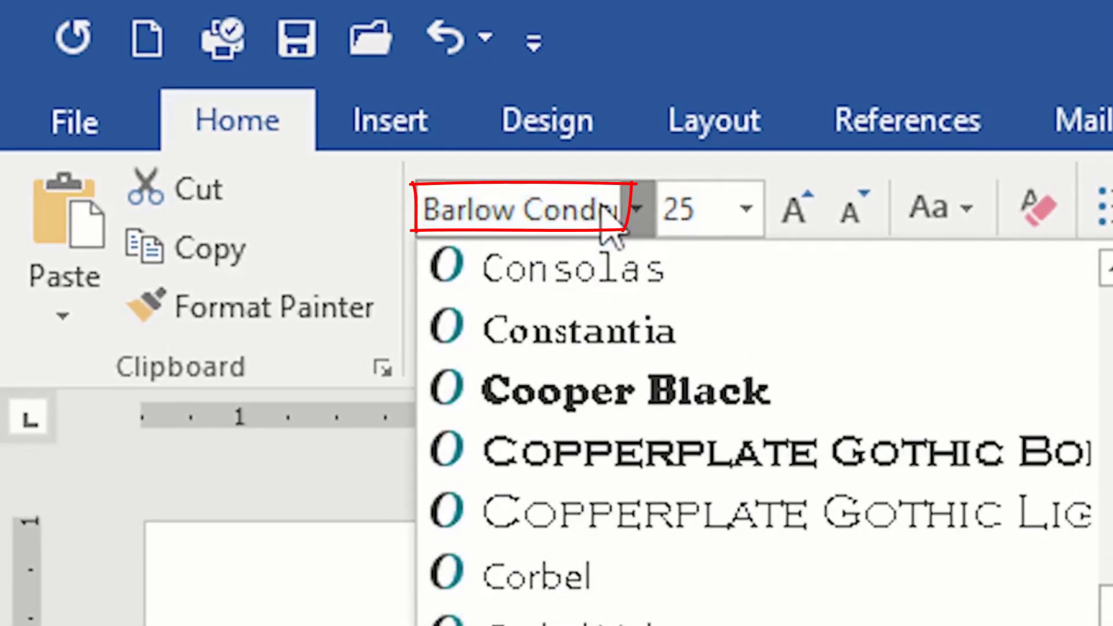
left_click(587, 206)
triple_click(588, 208)
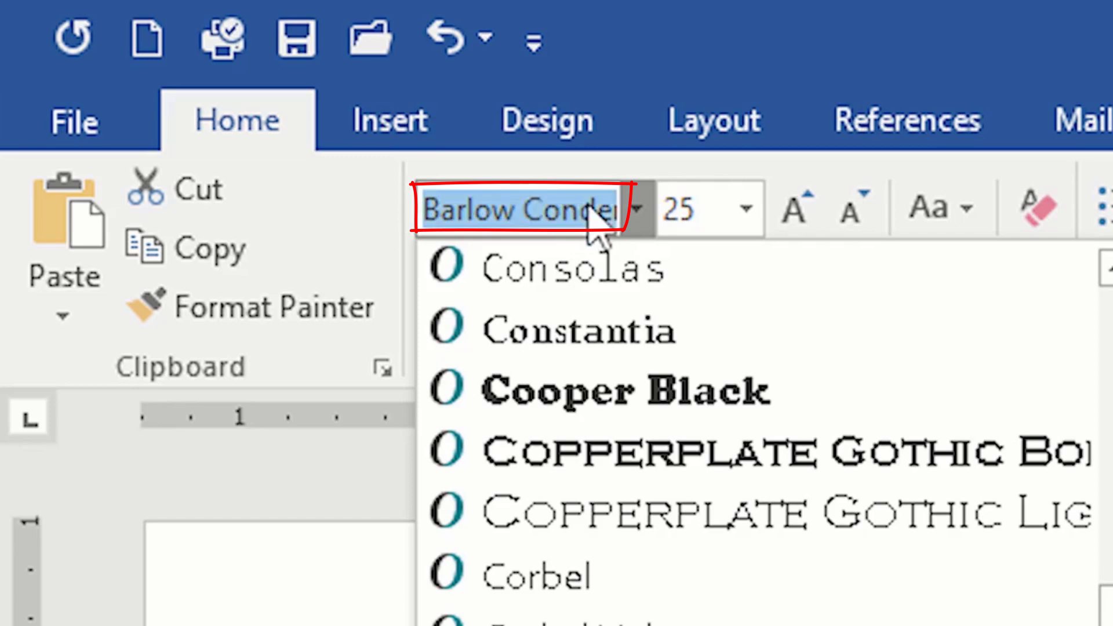
type("Times New Ro")
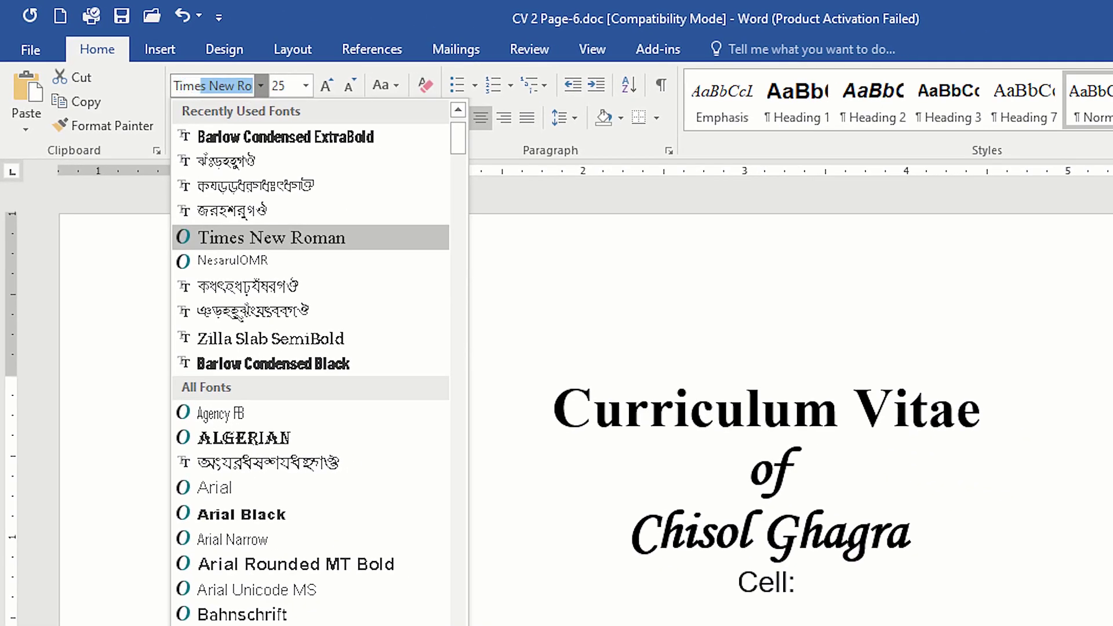
key("Return")
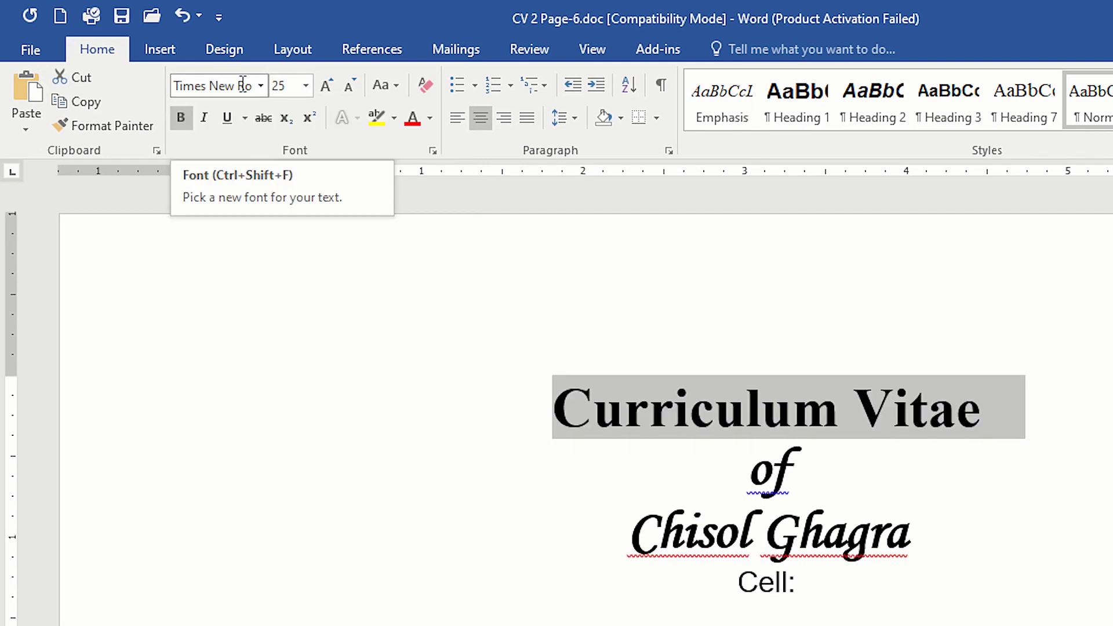
Step: Change the font of the selected "Curriculum Vitae" heading to SutonnyMJ
left_click(233, 84)
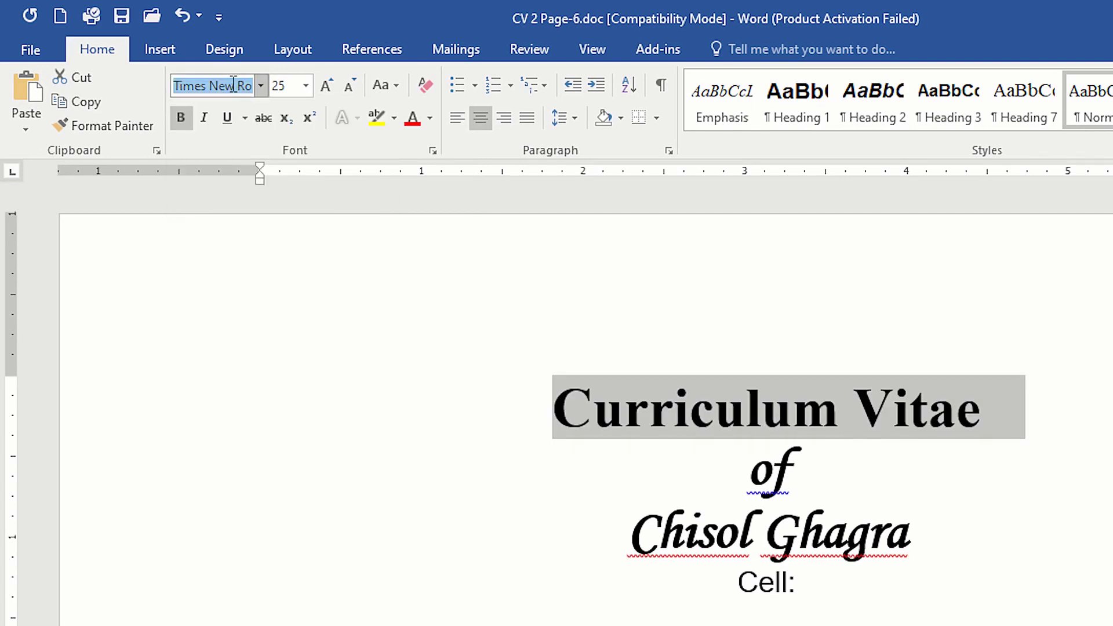
type("SutonnyMJ")
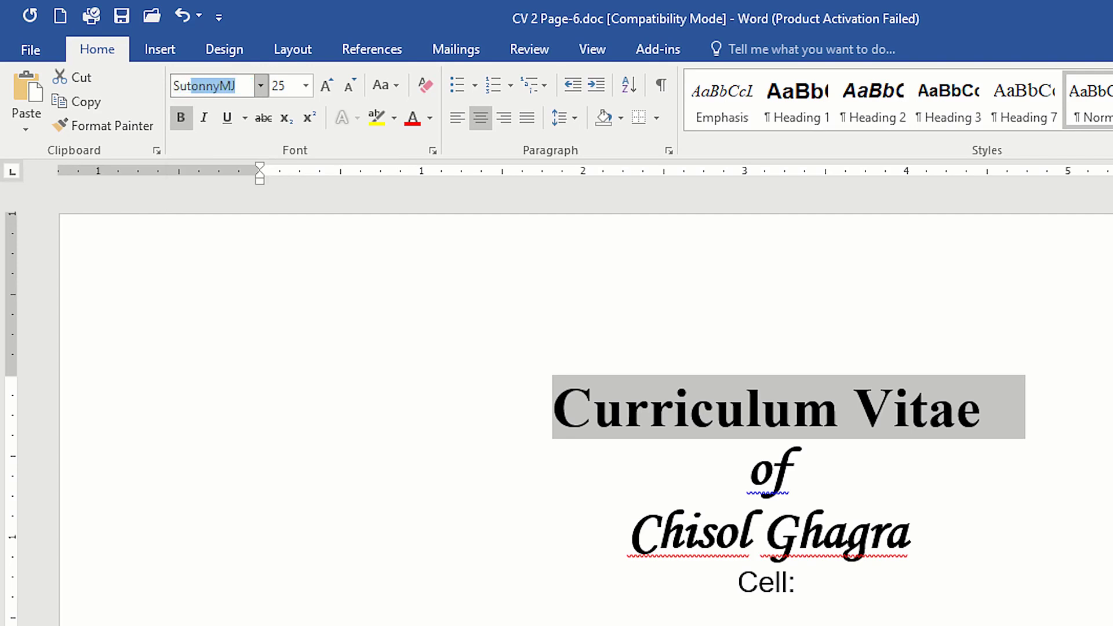
key("Return")
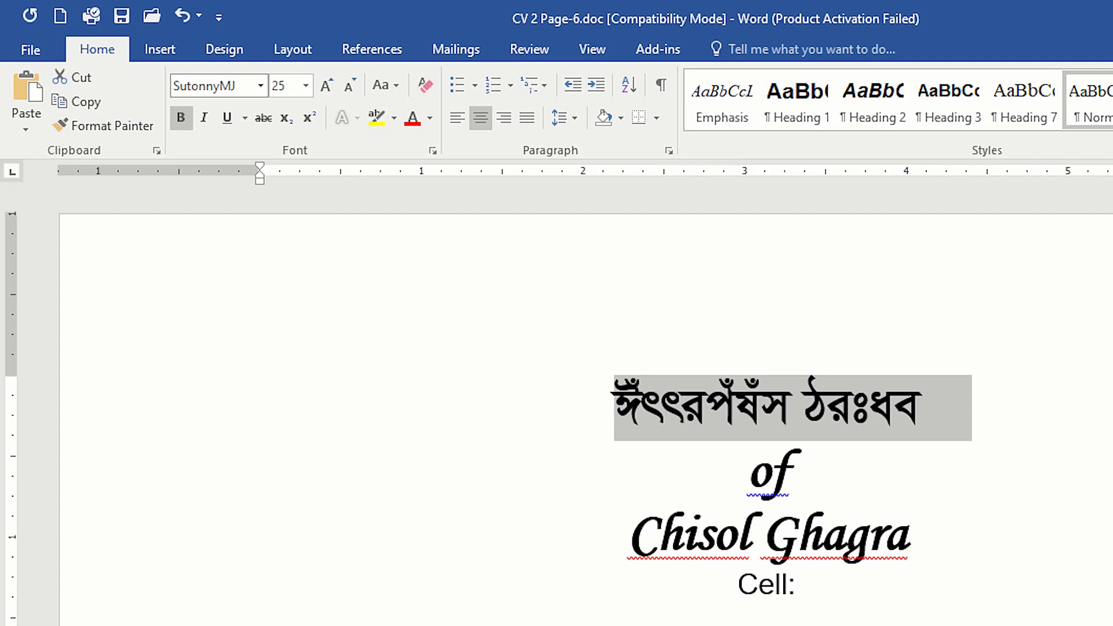
Step: Overwrite the selected heading text with two test characters in SutonnyMJ and delete them, leaving the line empty
type("মভ")
key("BackSpace")
key("BackSpace")
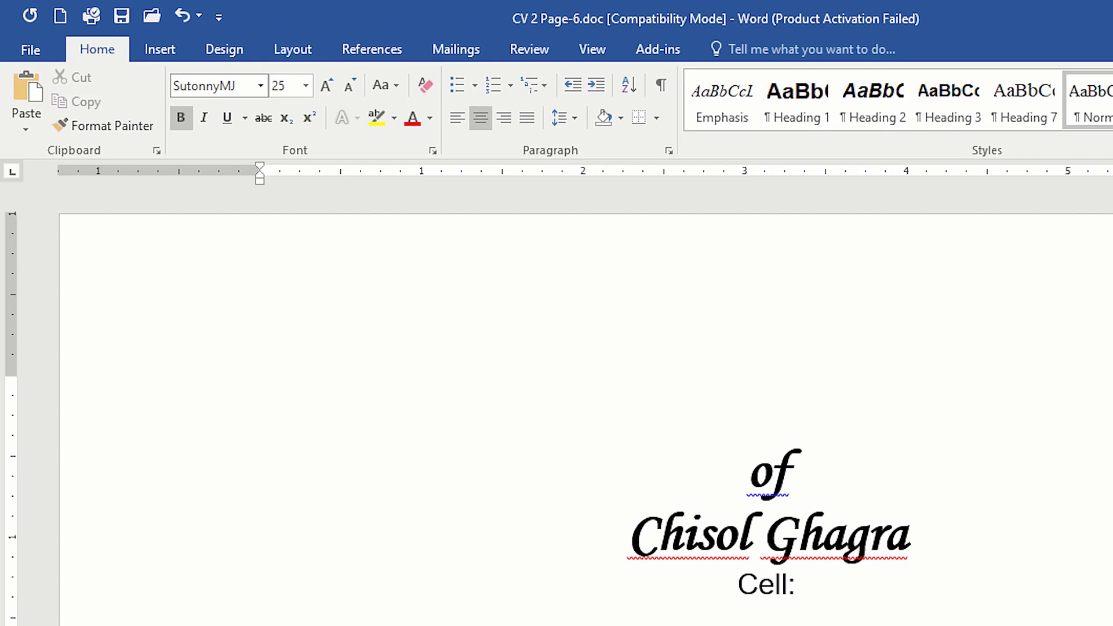
Step: Find and launch the BijoyBayanno Bengali keyboard app through the Windows search
key("super")
type("b")
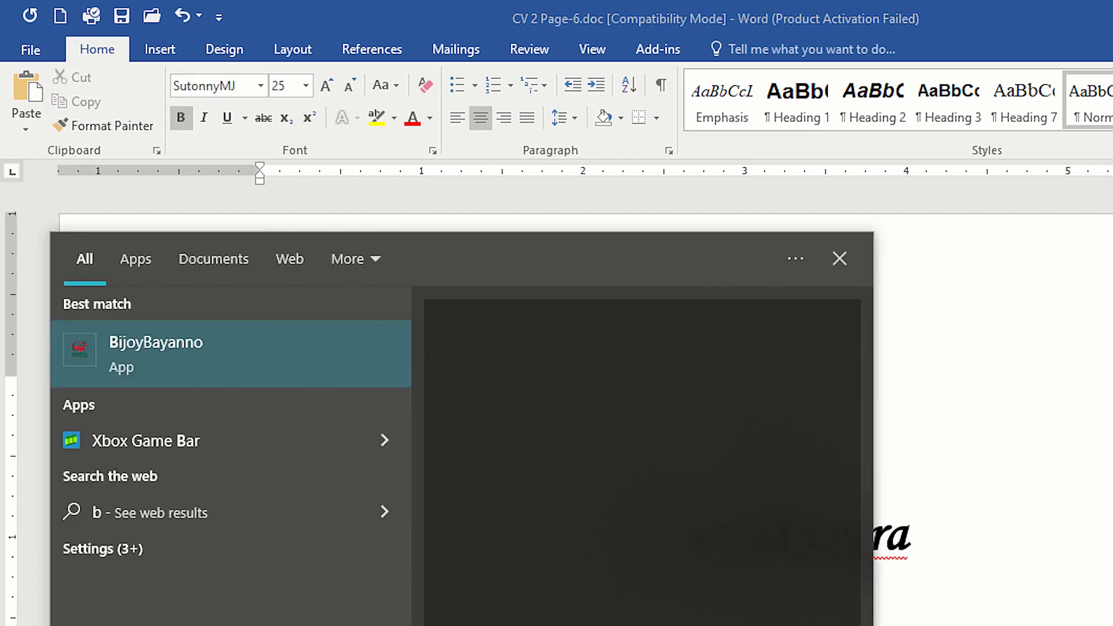
key("Return")
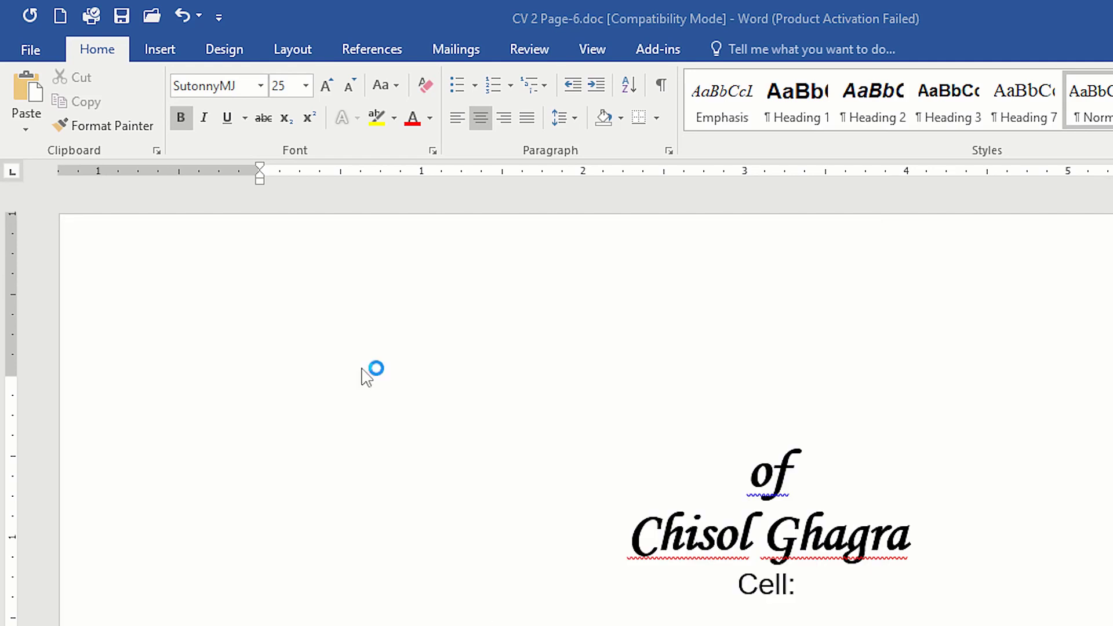
left_click(786, 388)
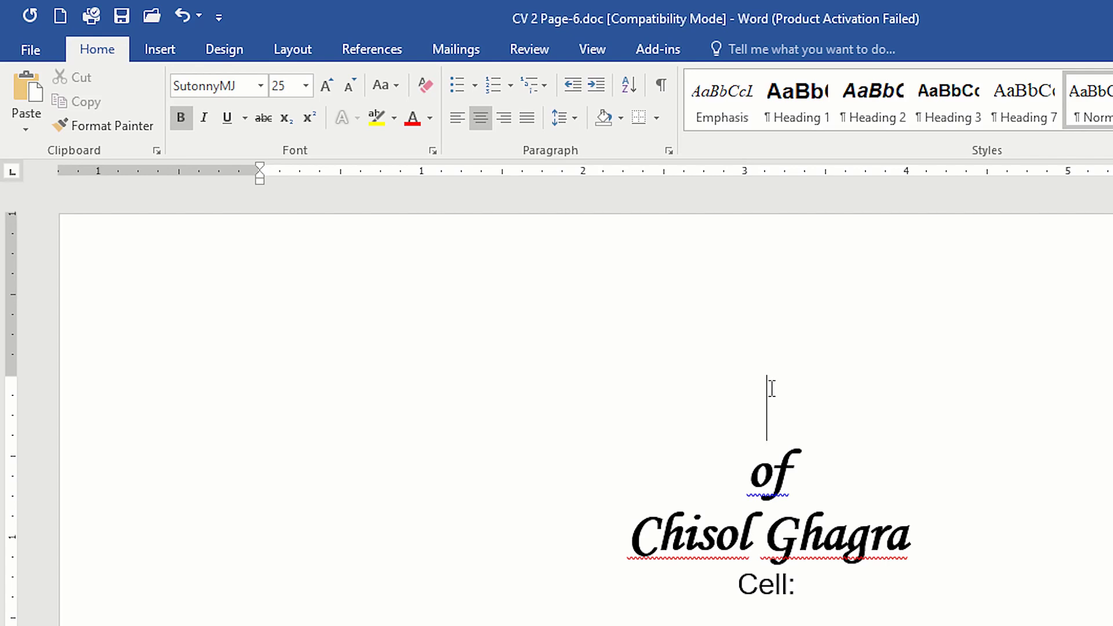
key("super")
type("b")
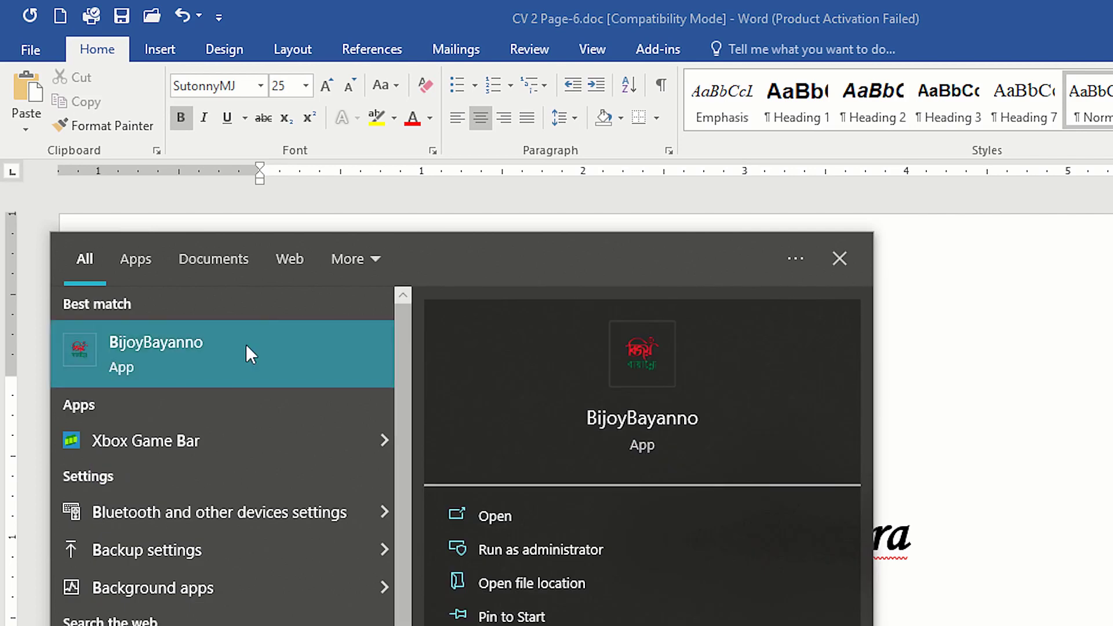
left_click(487, 512)
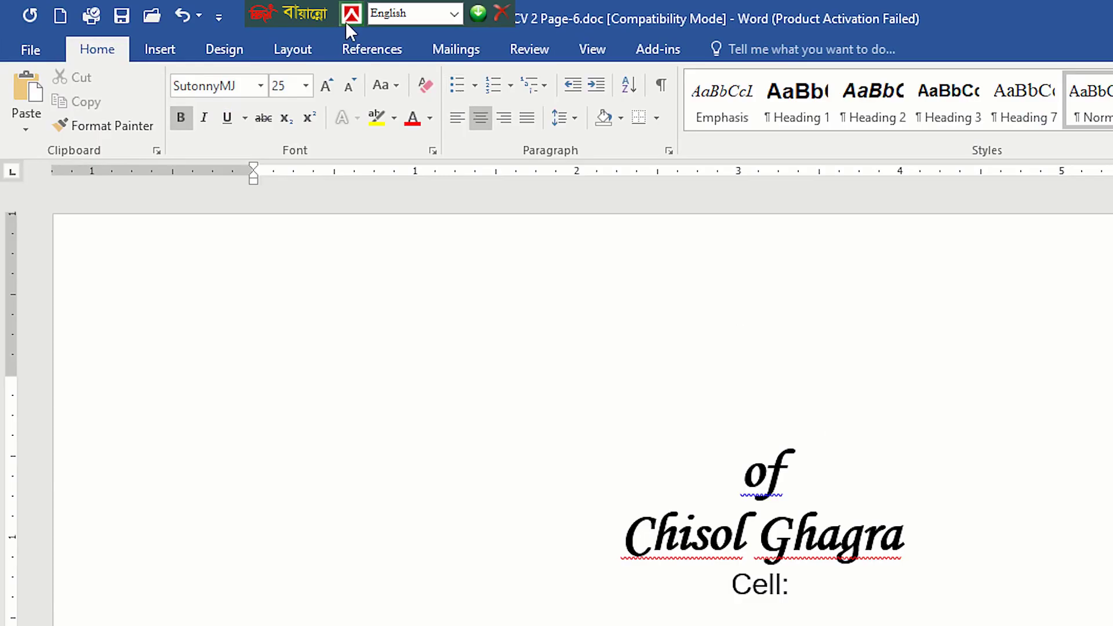
Step: Move the Bijoy toolbar along the title bar and set its keyboard layout to Bijoy Classic
left_click_drag(326, 16, 648, 21)
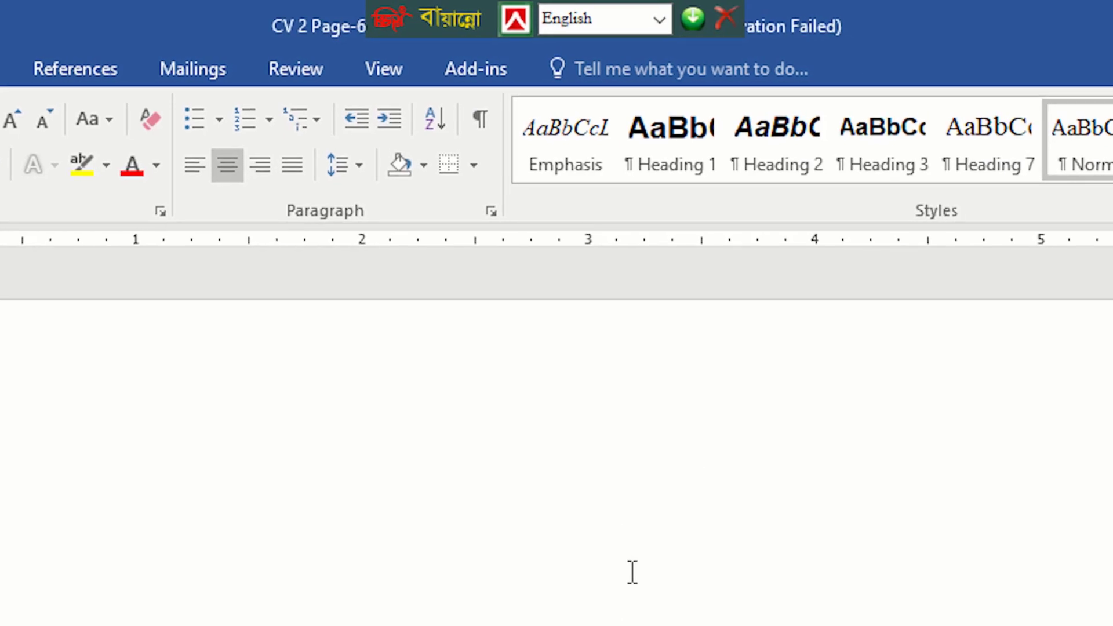
left_click_drag(452, 17, 442, 18)
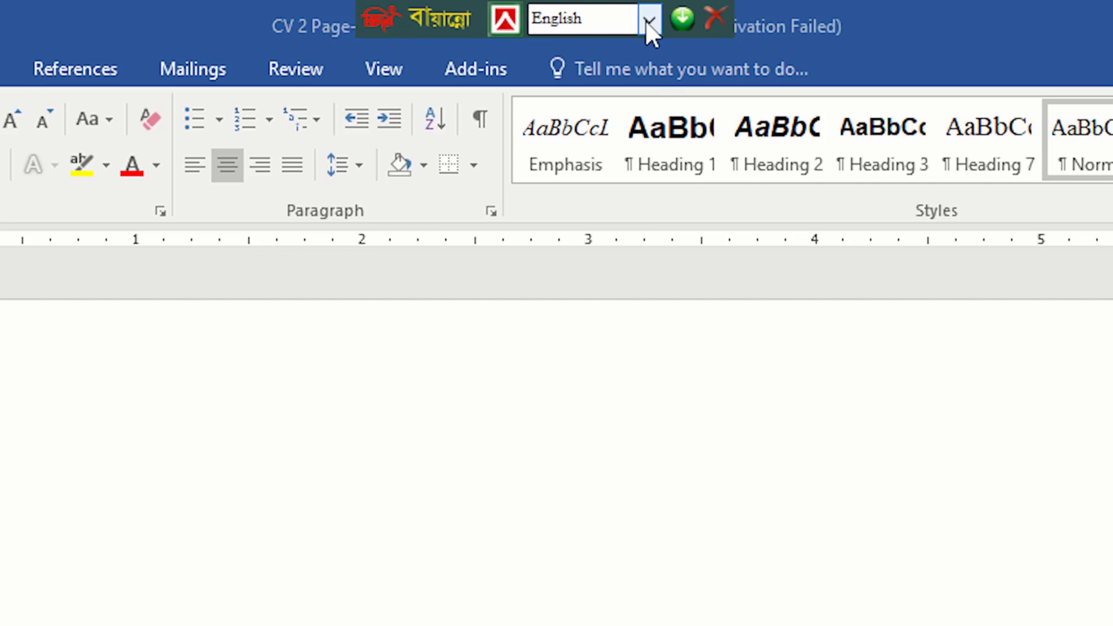
left_click(648, 21)
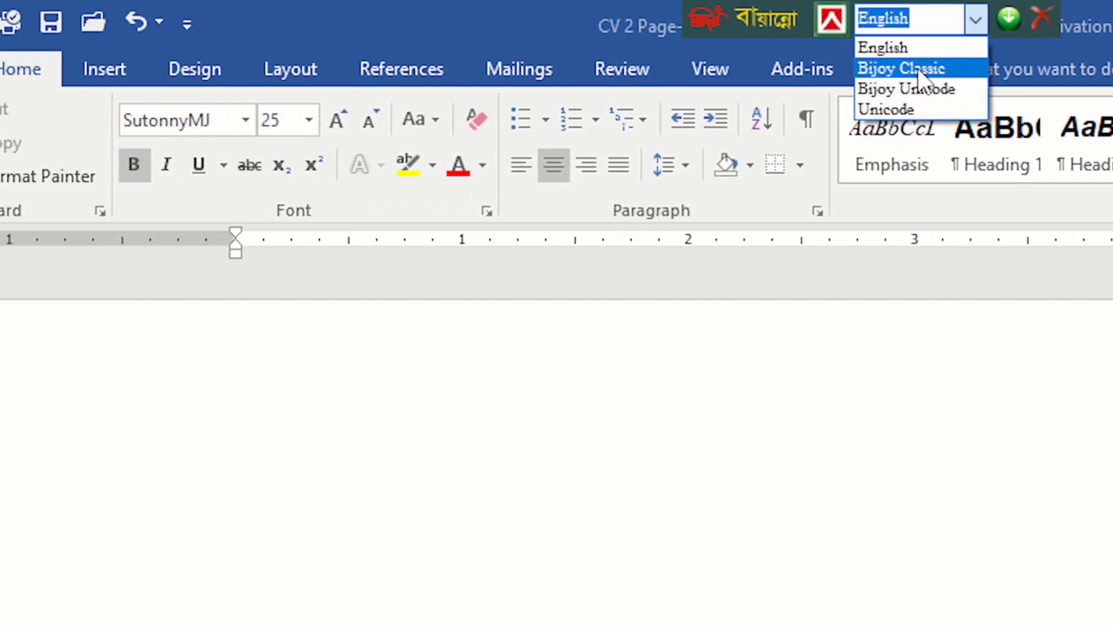
left_click(918, 71)
Step: Toggle the Bijoy keyboard between English and Bijoy Classic, ending on Bijoy Classic
key("ctrl+alt+b")
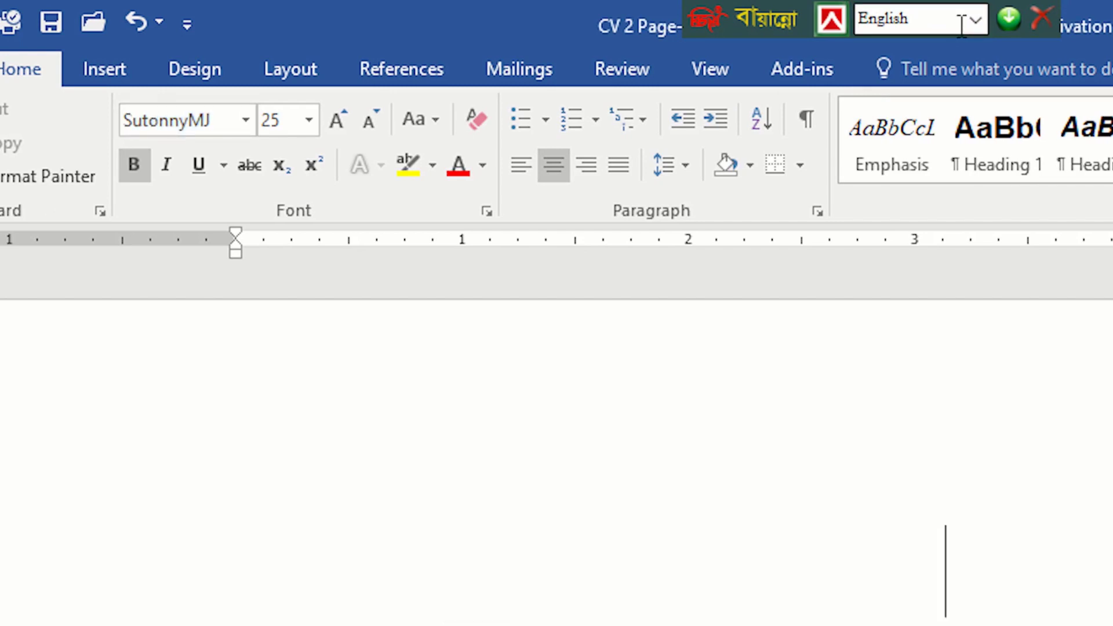
key("ctrl+alt+b")
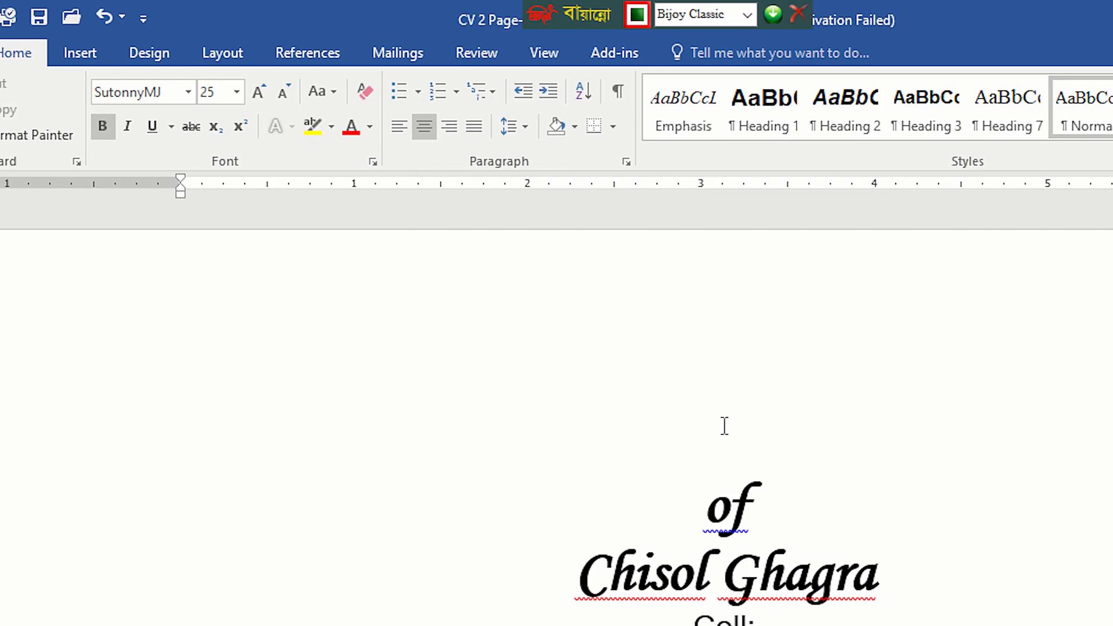
key("ctrl+alt+b")
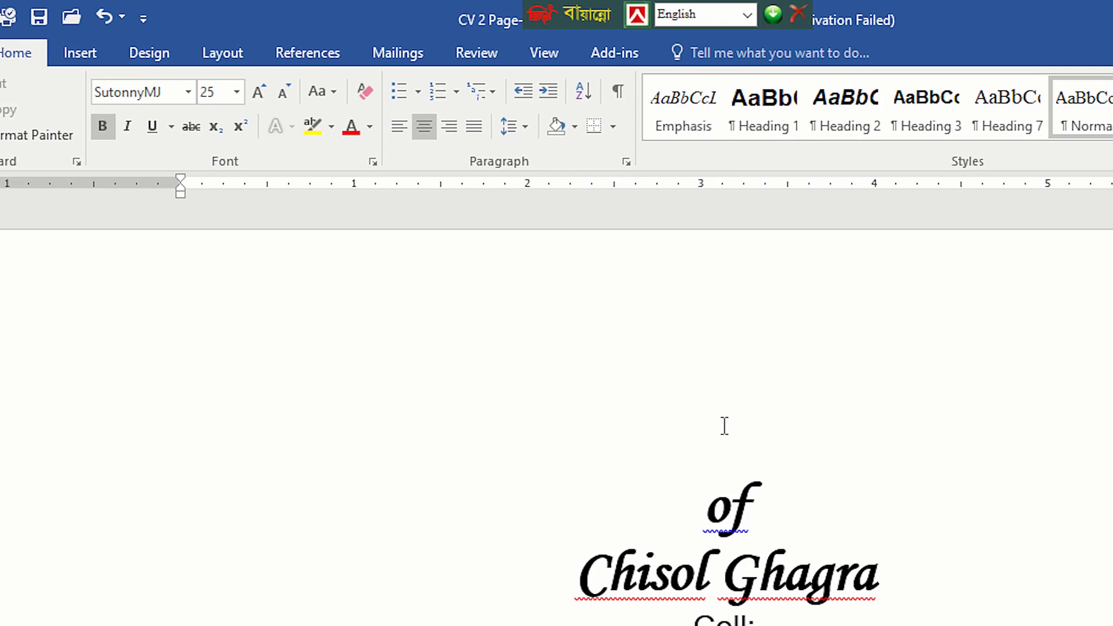
key("ctrl+alt+b")
Step: Write "আমার নতুন ভিডিওতে আপনাকে স্বাগতম" on the empty line above "of"
type("আমার নতুন ভিডিওতে আপ")
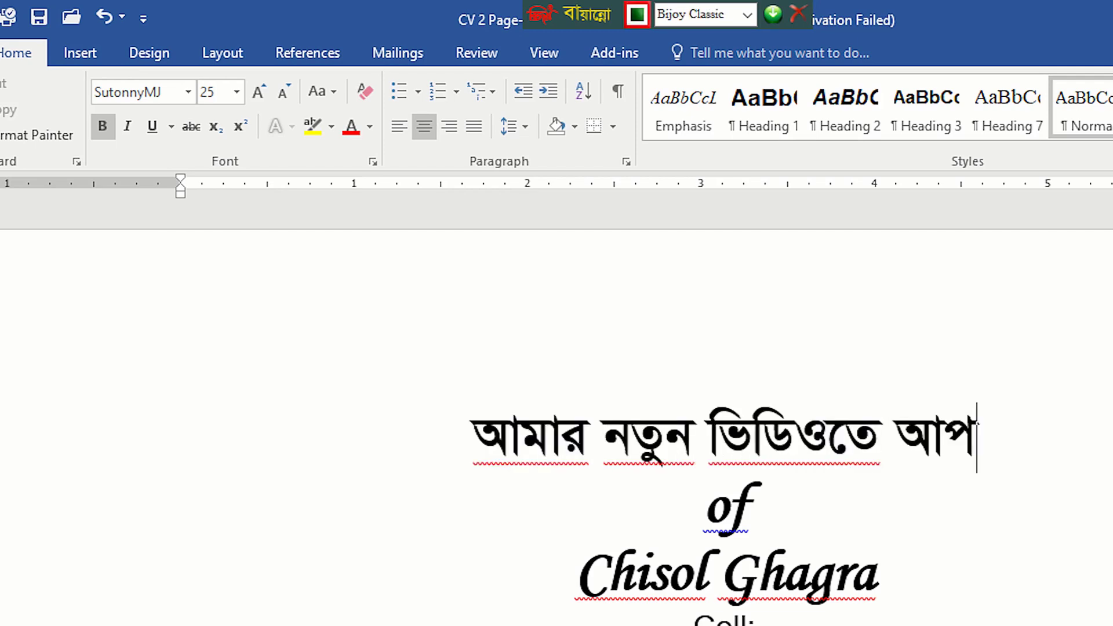
type("নাকে স্বা")
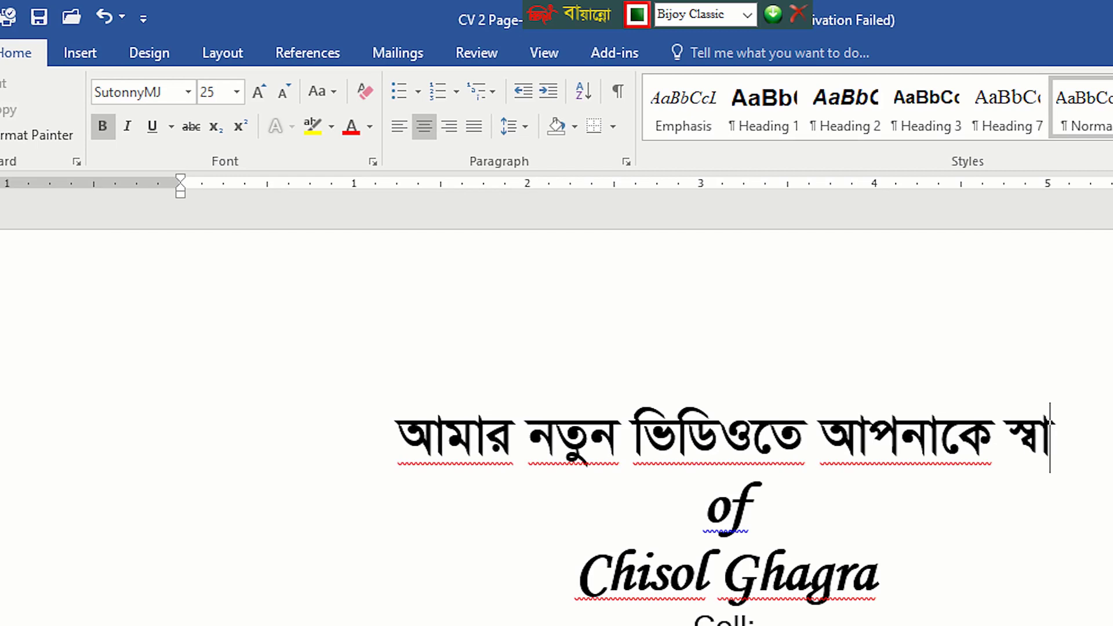
type("গতম")
Step: Select the Bengali line, preview other fonts on it, change its font to DhakarchithiMJ and turn off bold
key("shift+Home")
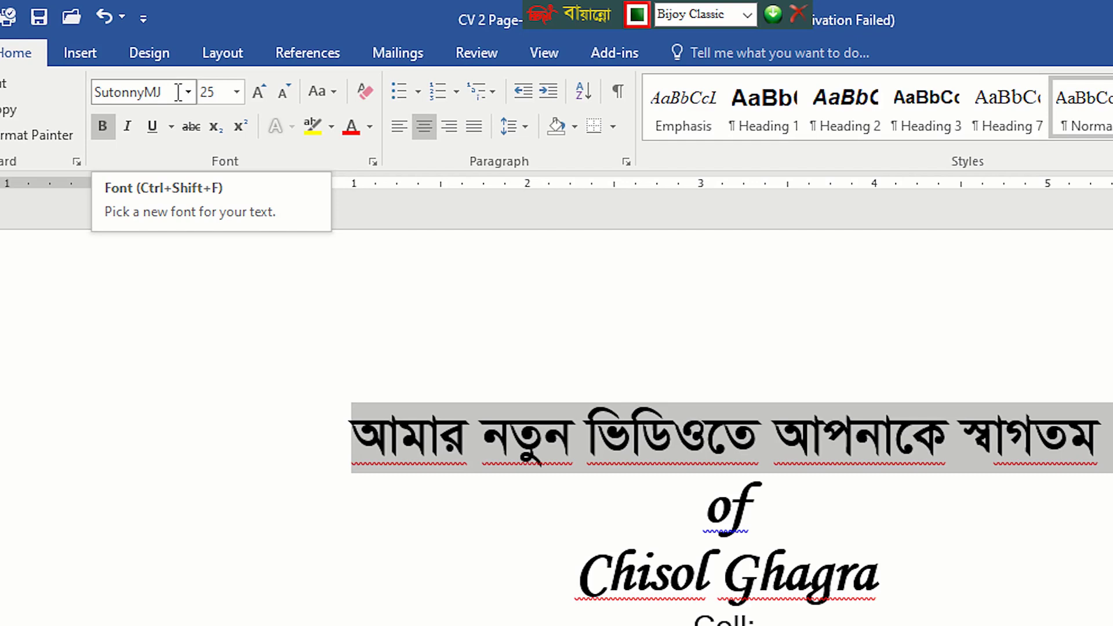
left_click(188, 92)
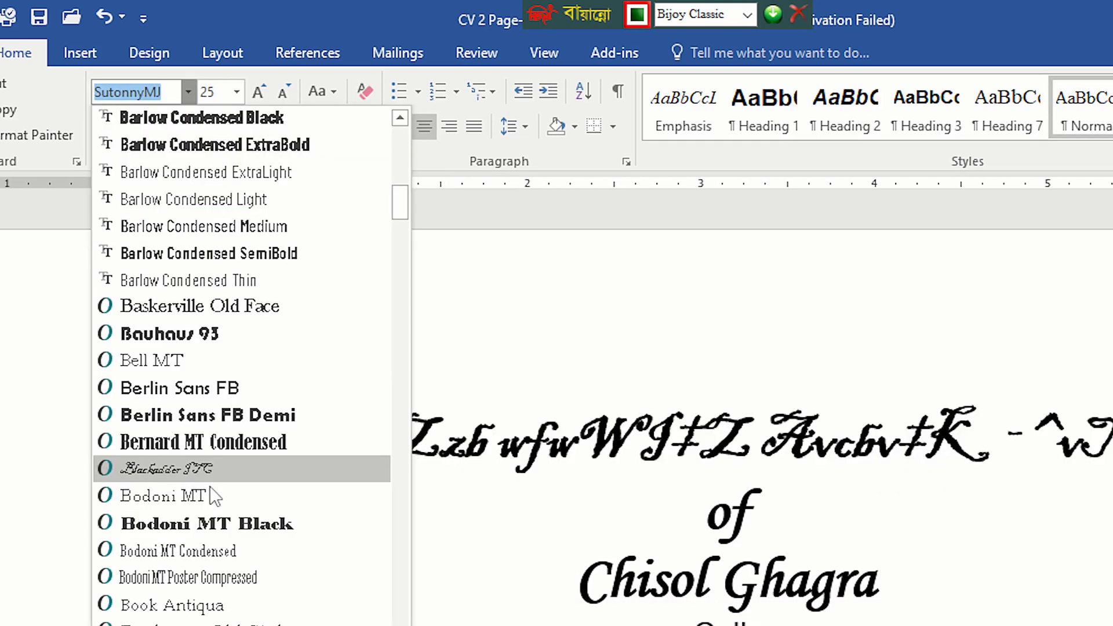
scroll(220, 521, "down", 15)
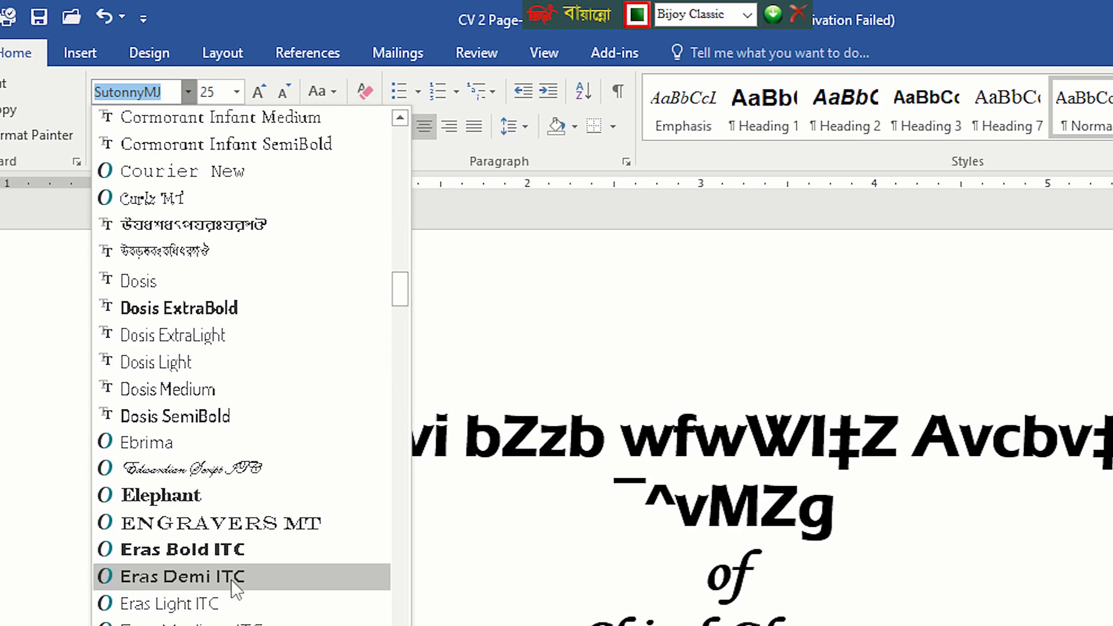
key("ctrl+b")
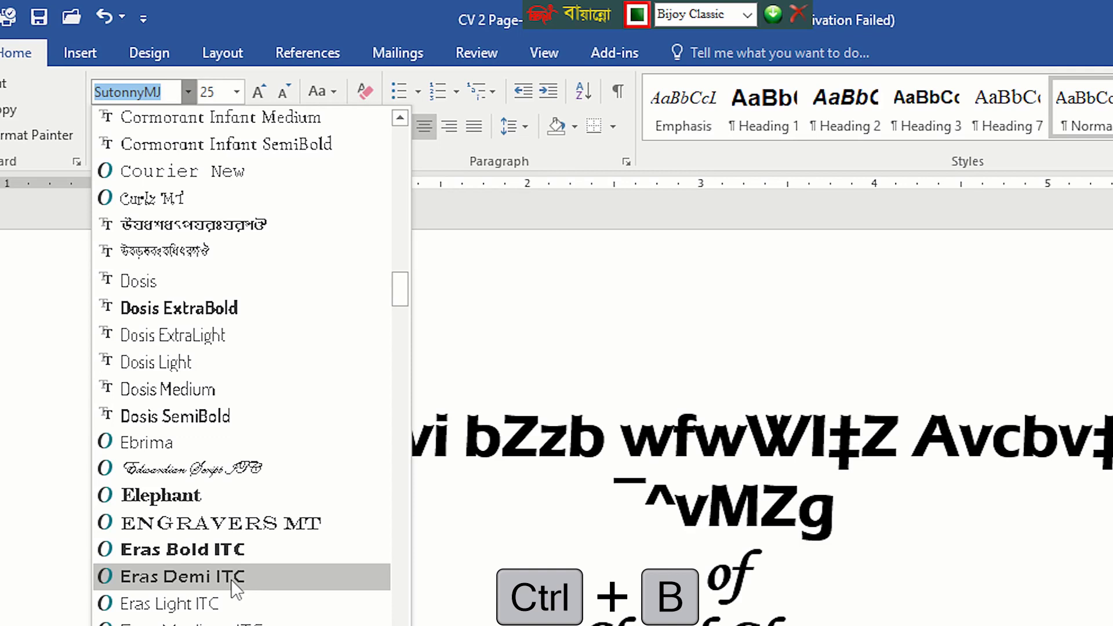
key("Escape")
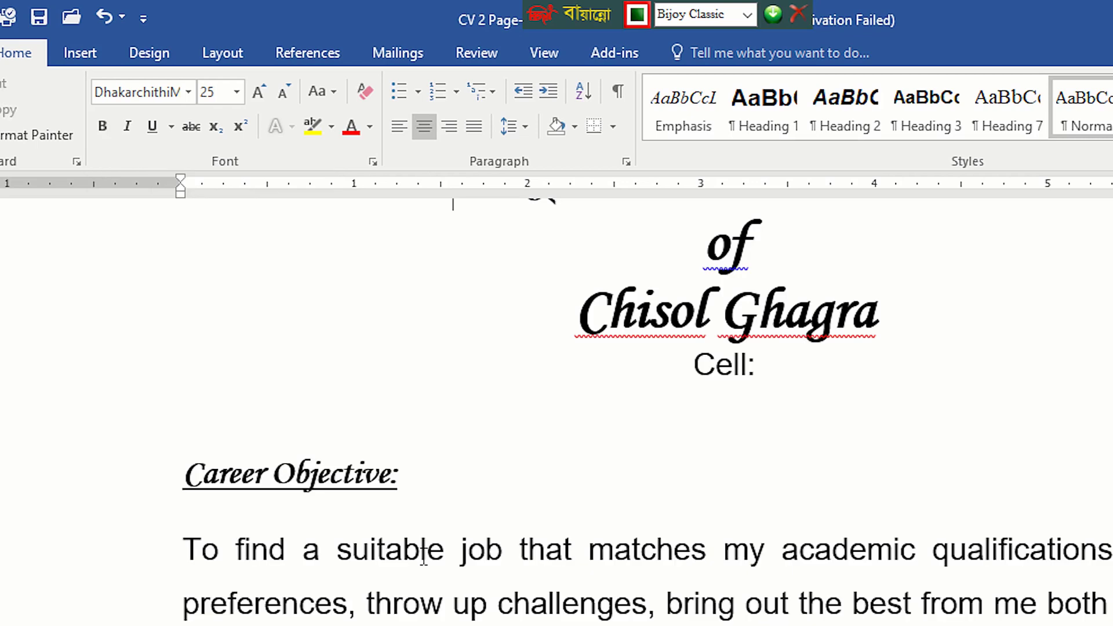
Step: Make the word "suitable" in the Career Objective paragraph bold
left_click_drag(444, 556, 338, 554)
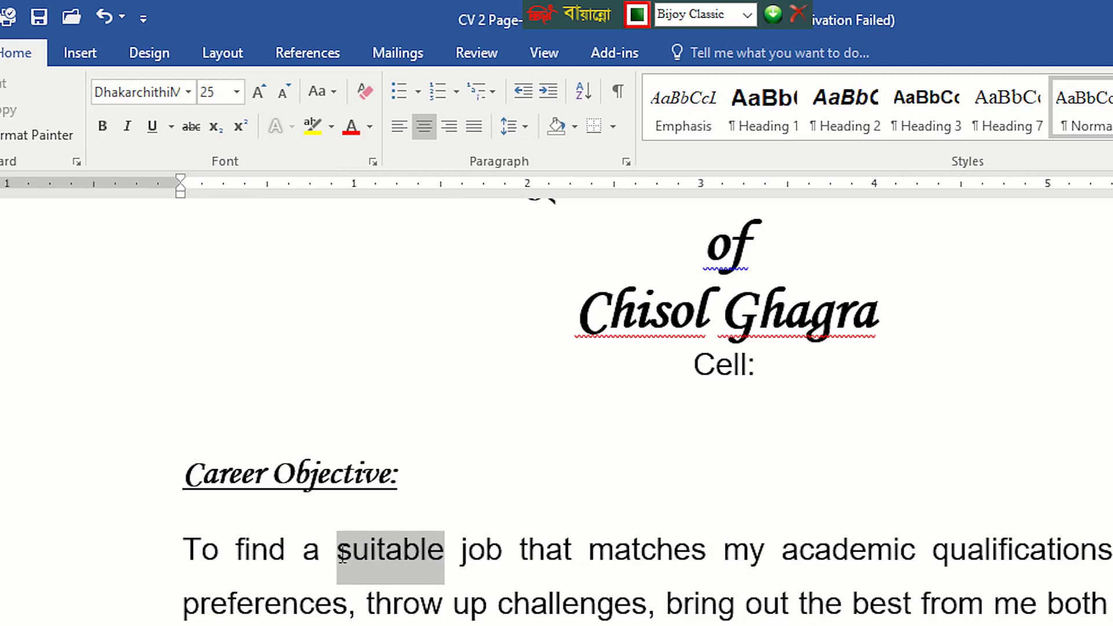
left_click(104, 134)
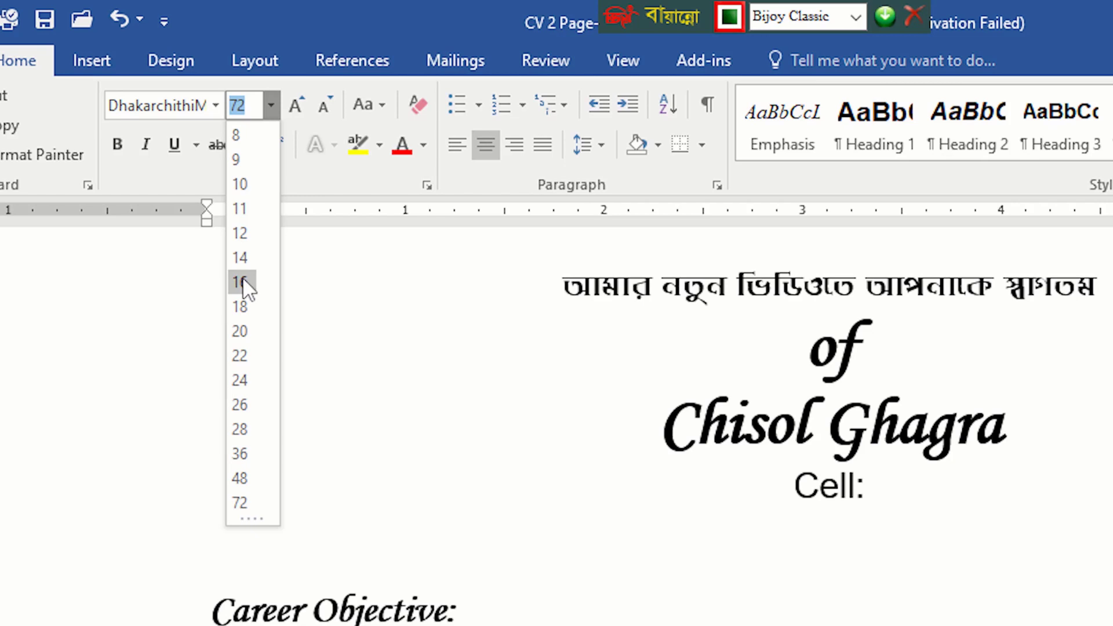
Step: Set the font size of the selected Bengali line to 15
left_click(242, 282)
type("15")
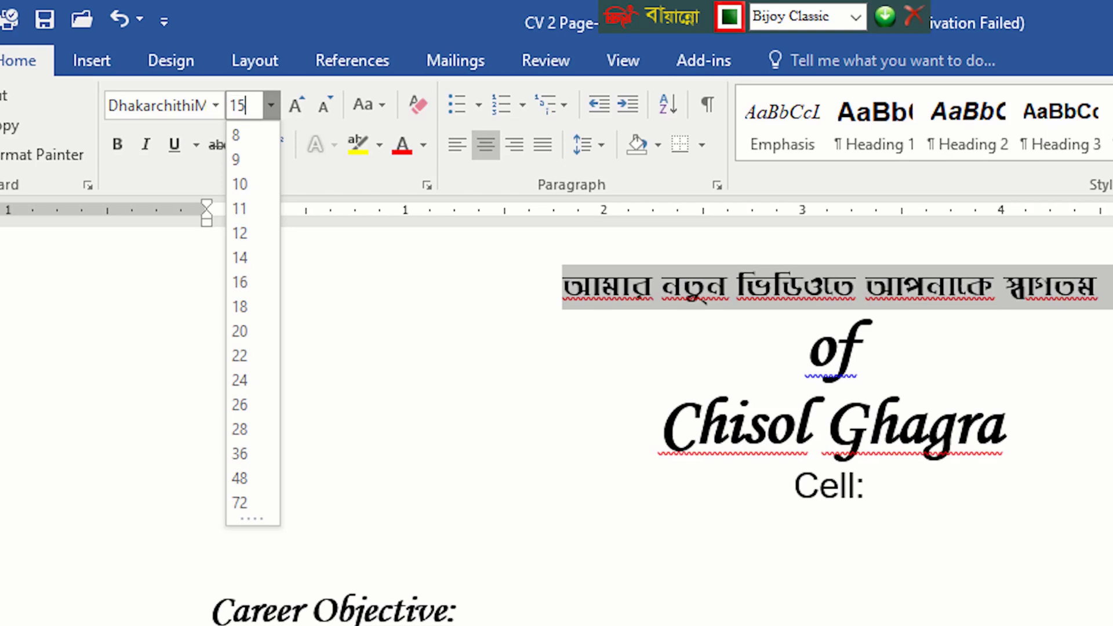
key("Return")
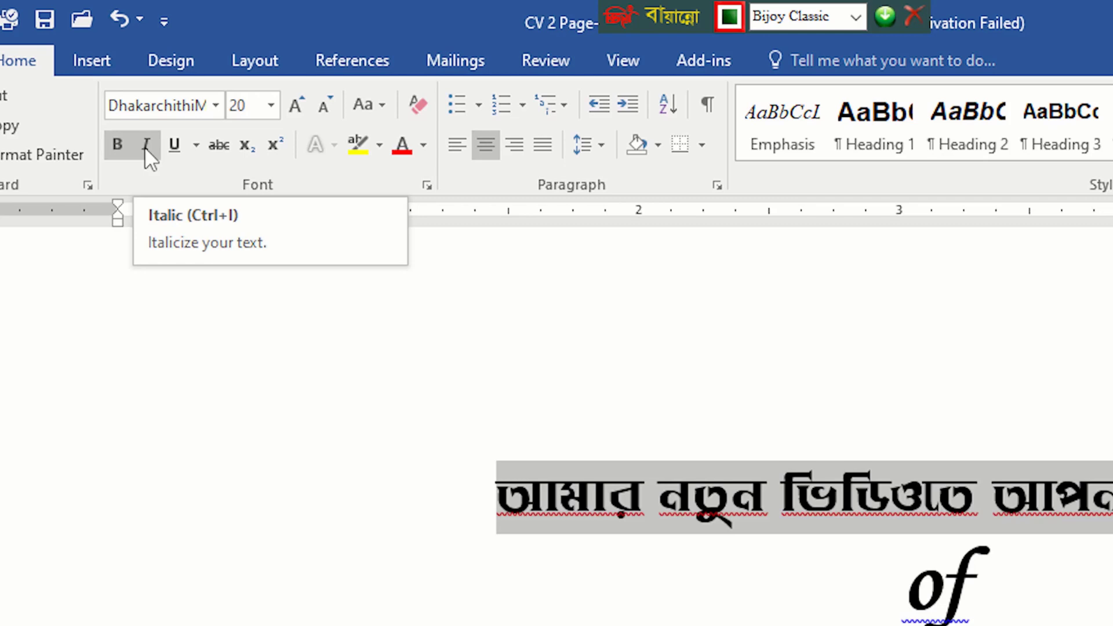
Step: Italicize the selected Bengali line and change its font to SutonnyMJ
left_click(145, 148)
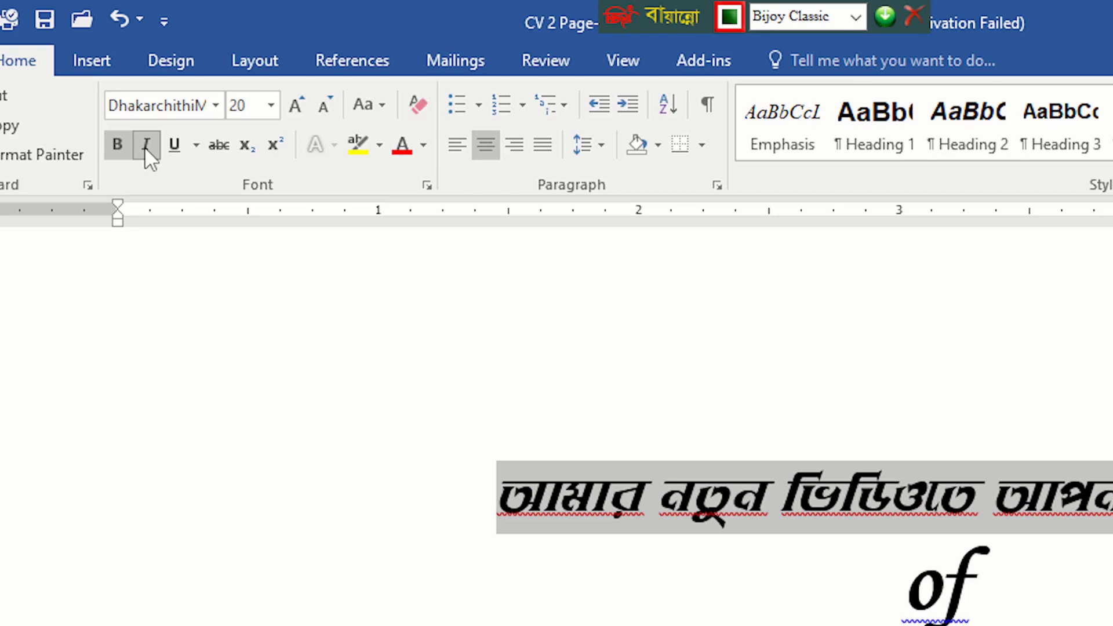
left_click(187, 106)
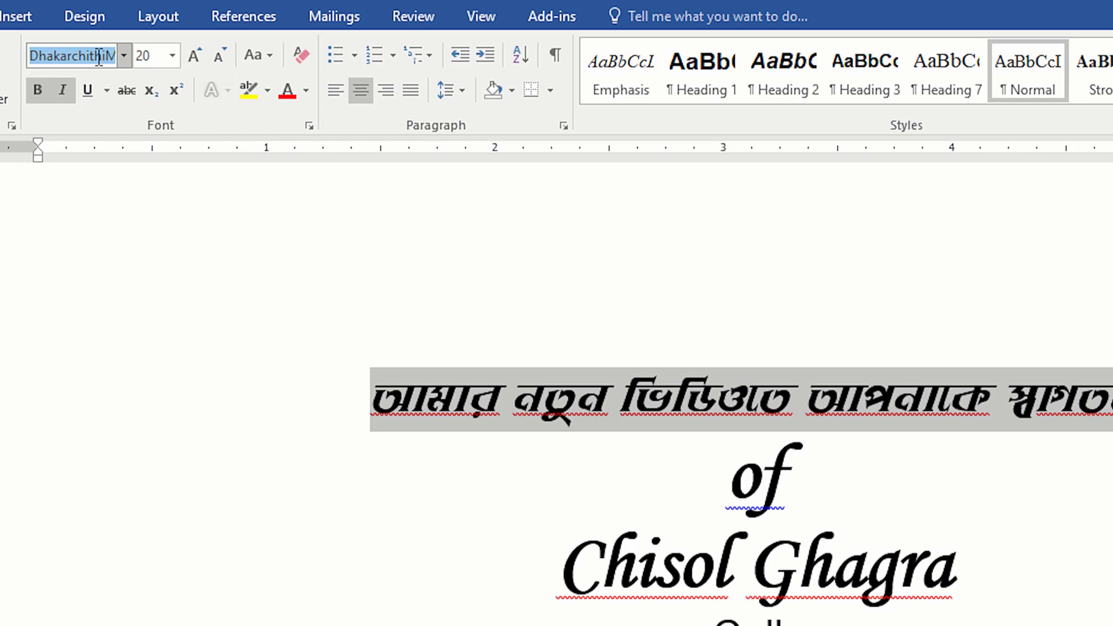
type("SutonnyMJ")
key("Return")
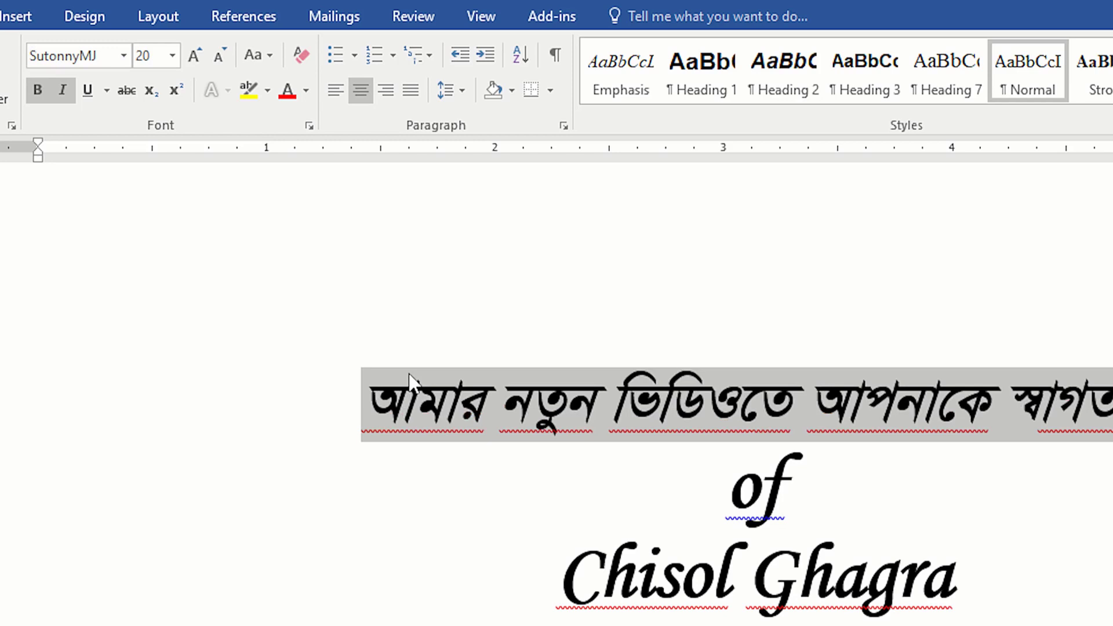
Step: Remove the italic and bold formatting from the Bengali line
key("ctrl+i")
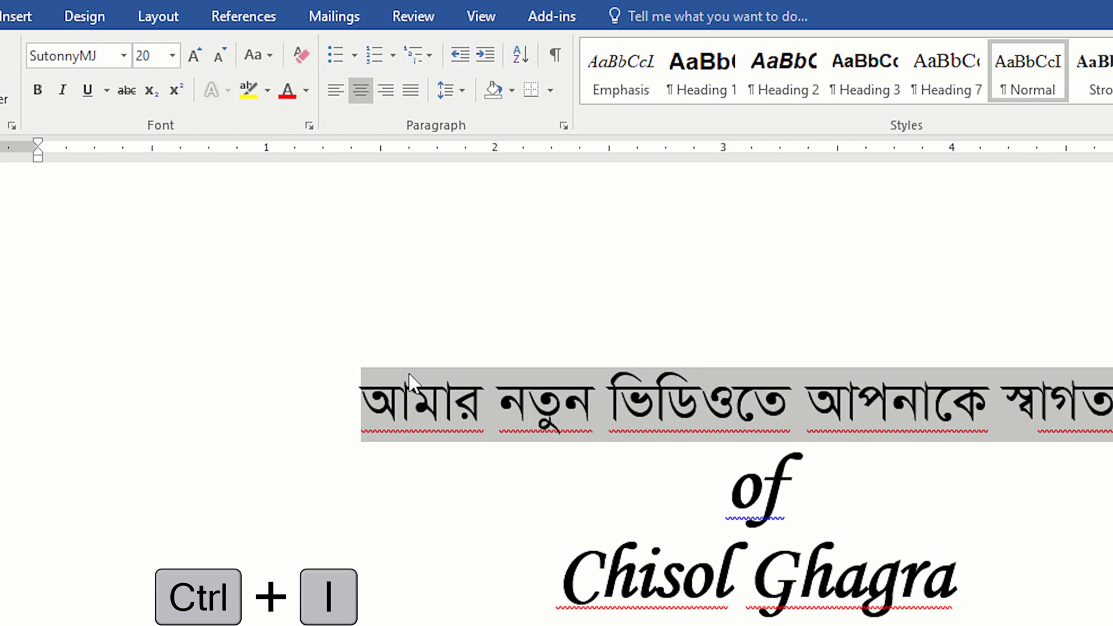
key("ctrl+b")
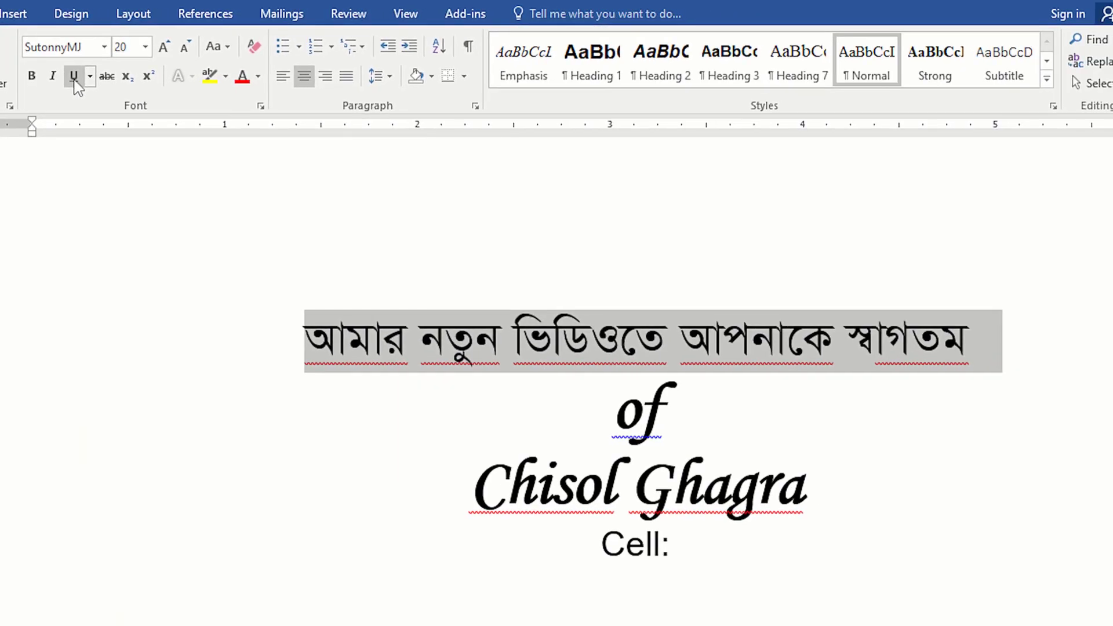
Step: Underline the phrase "job that matches" in the Career Objective paragraph
key("ctrl+u")
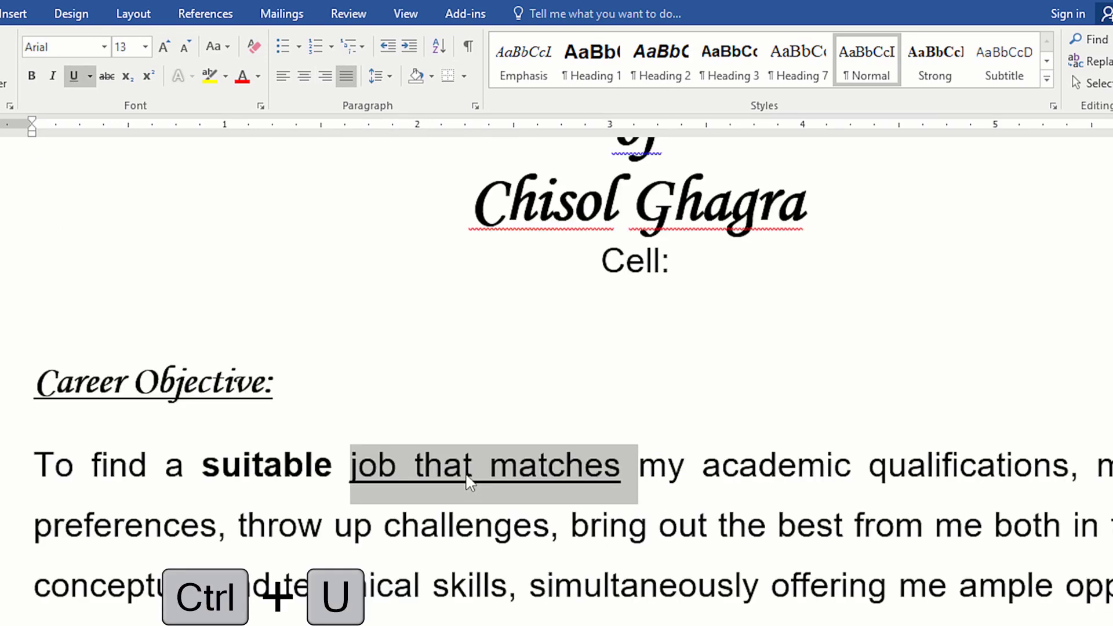
left_click(622, 481)
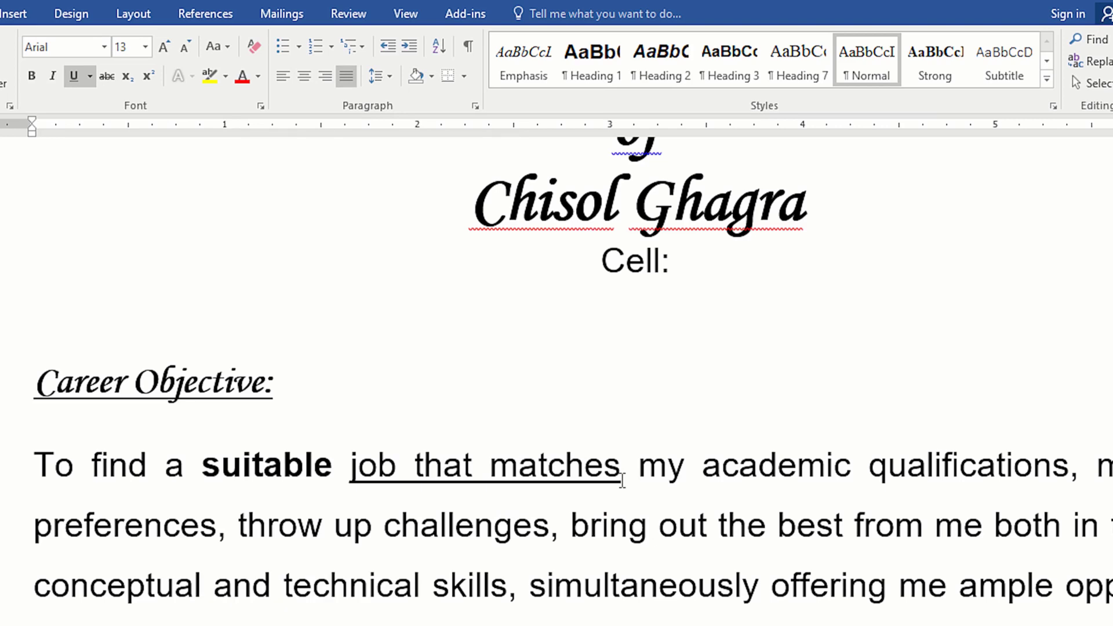
Step: Give "job that matches" a double wavy underline in the custom colour RGB 11, 255, 255, and undo the change
left_click_drag(622, 481, 436, 473)
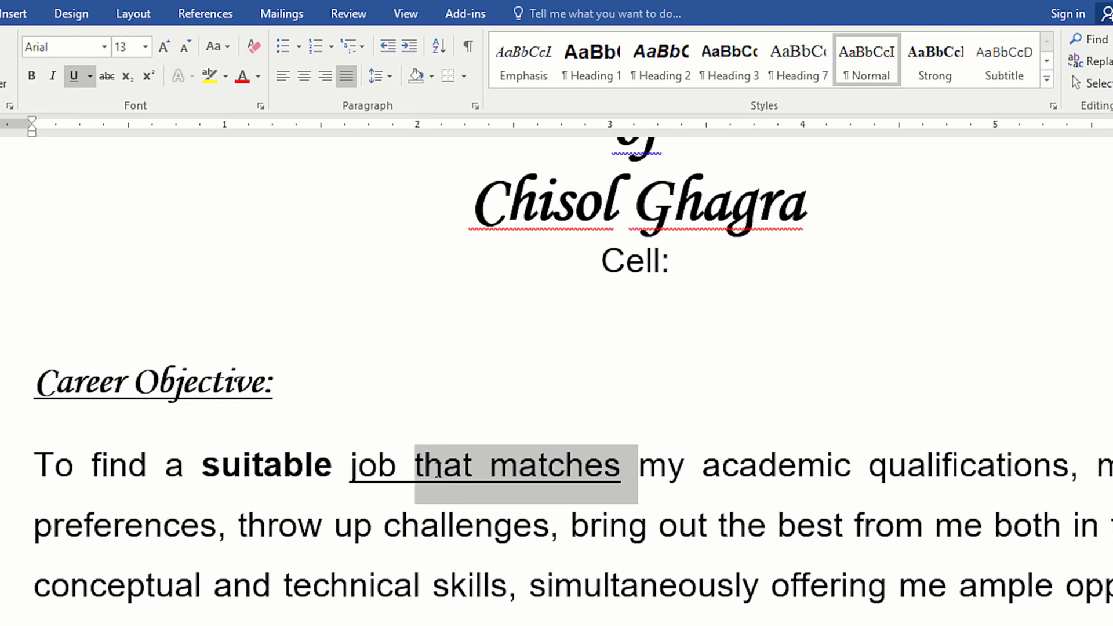
left_click_drag(437, 469, 351, 472)
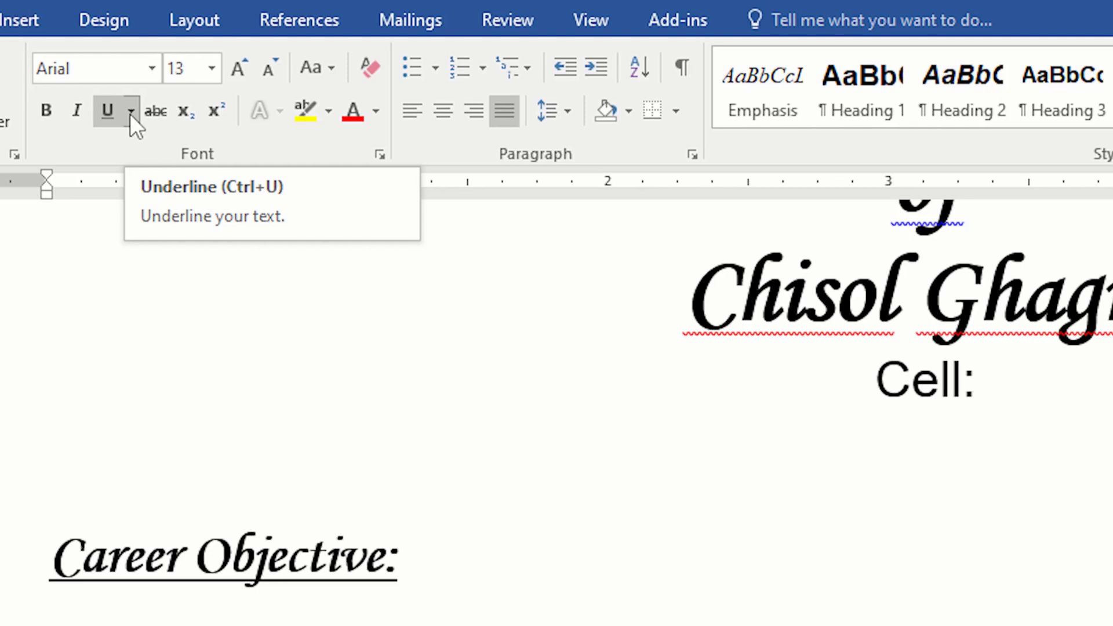
left_click(131, 111)
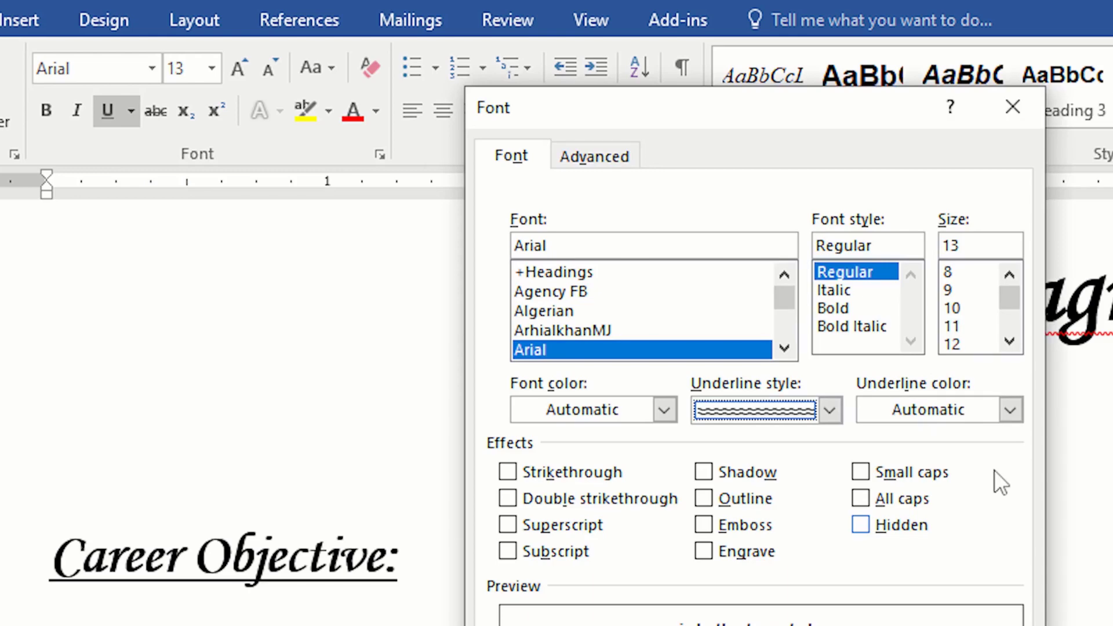
left_click(1010, 410)
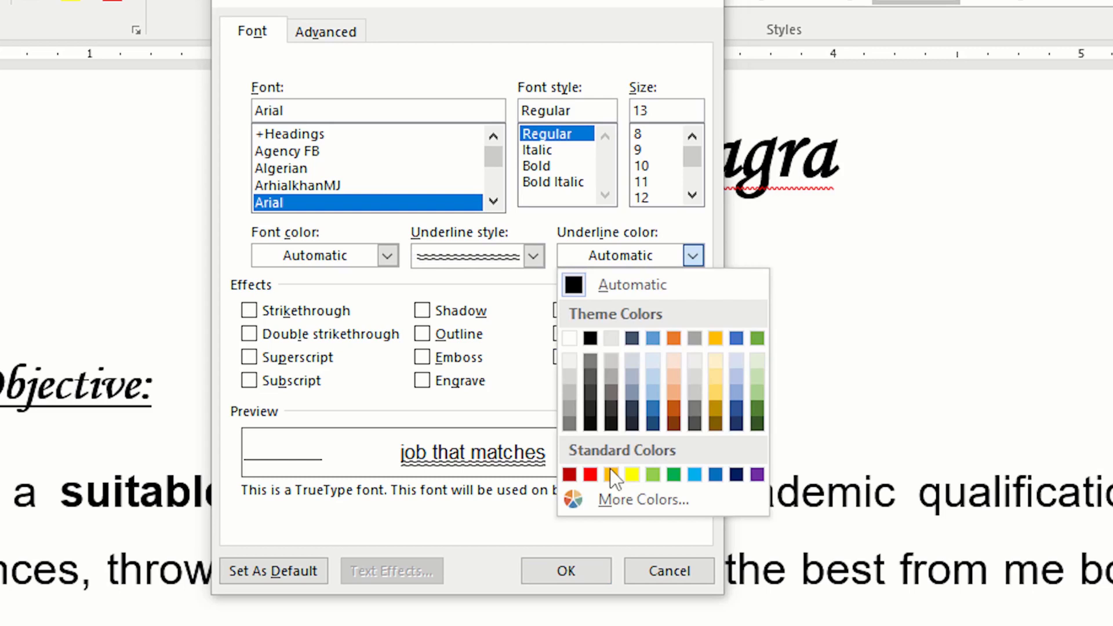
left_click(644, 499)
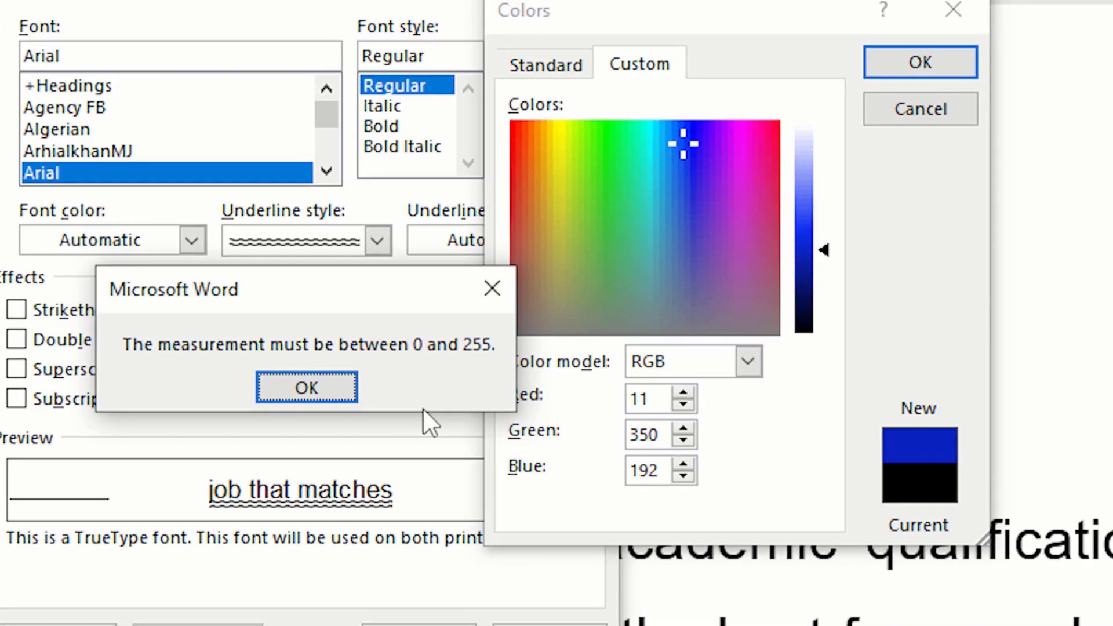
key("Return")
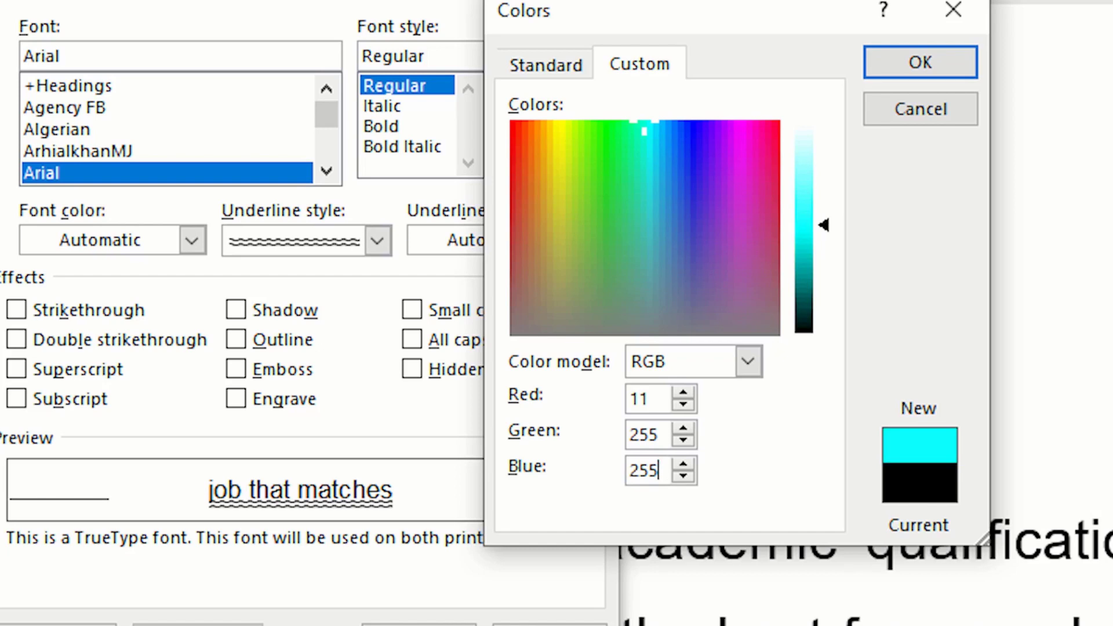
key("Return")
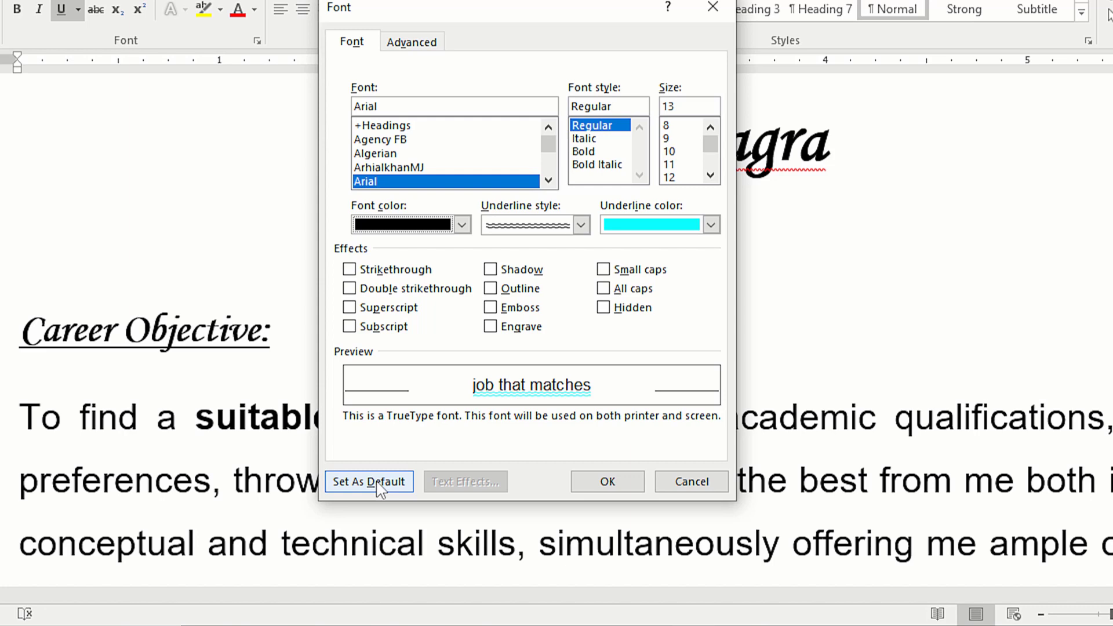
key("ctrl+z")
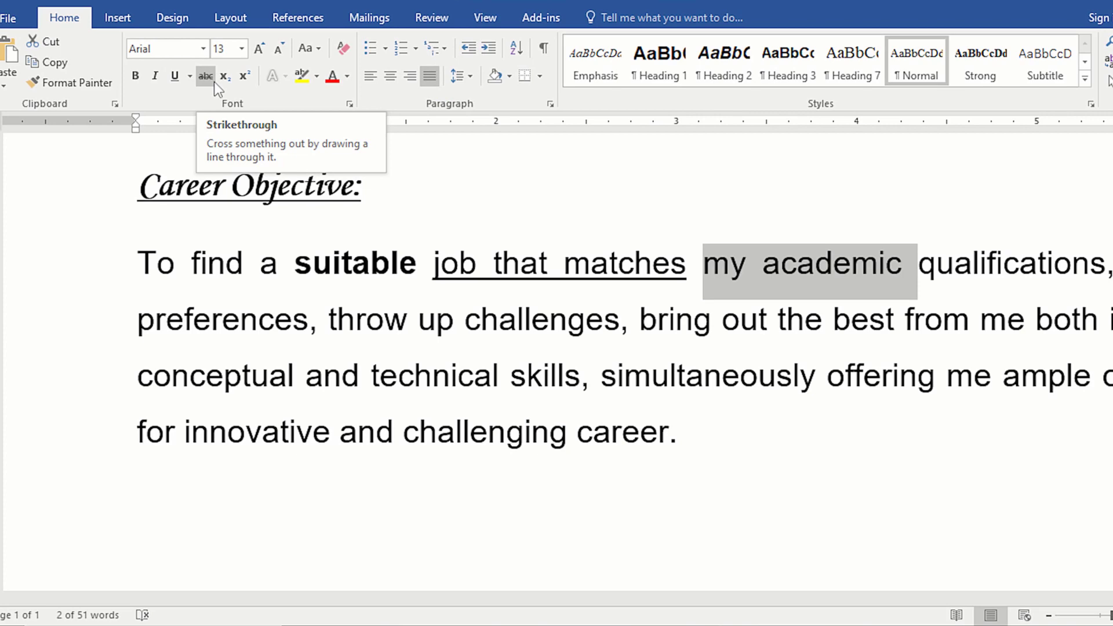
Step: Strike through "my academic" and format the "St" of "1St" below the paragraph as superscript
left_click(213, 81)
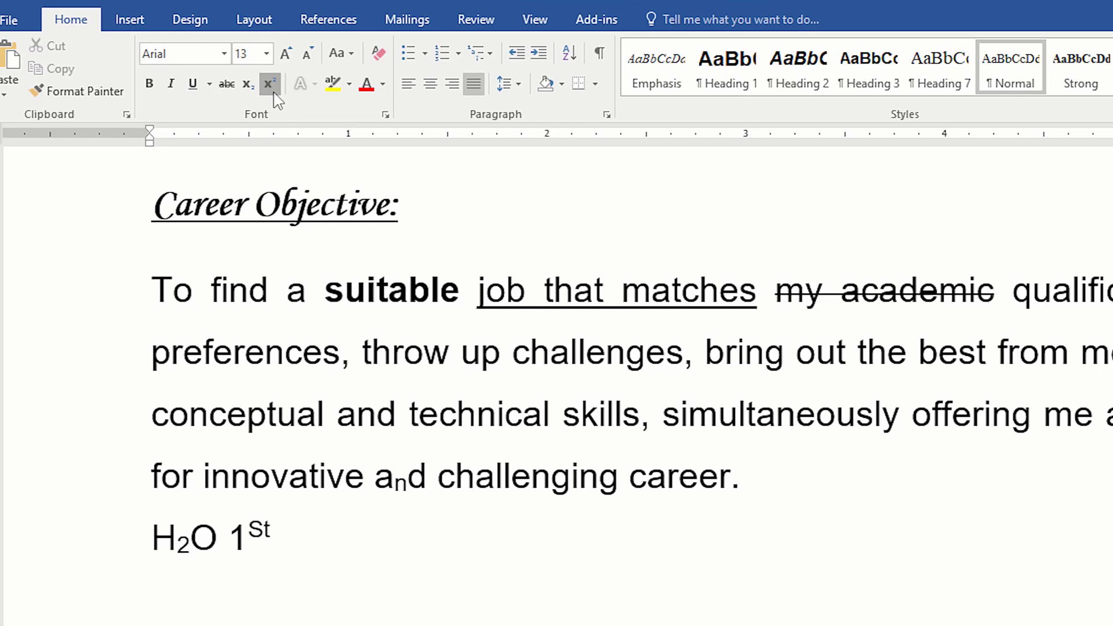
key("ctrl+shift+plus")
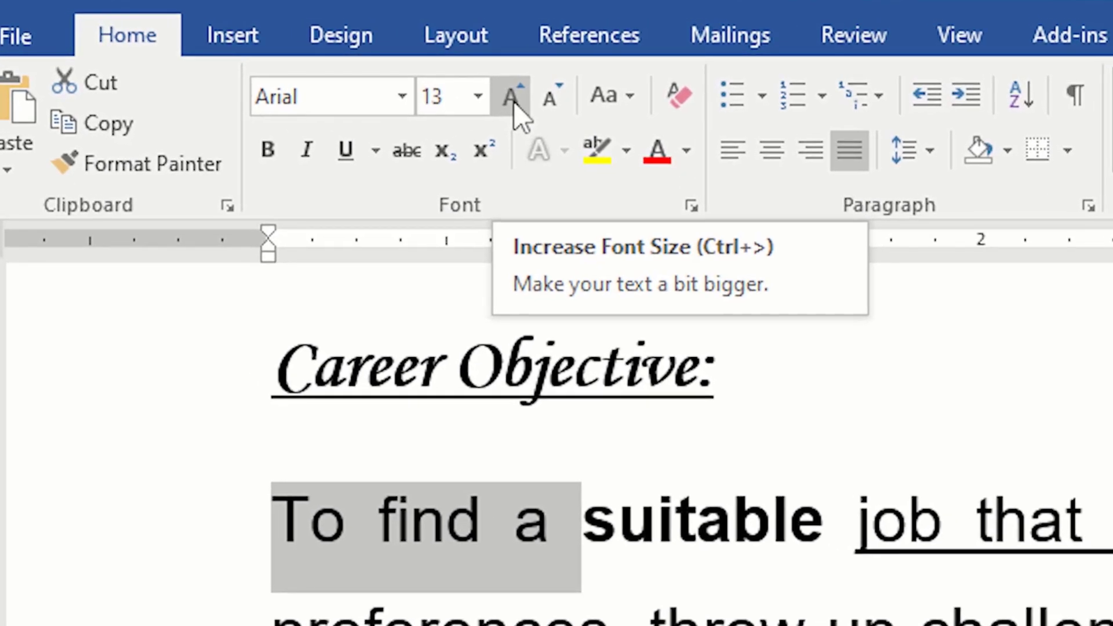
Step: Increase the font size of "To find a" at the start of the Career Objective paragraph to 22
left_click(513, 102)
left_click(514, 102)
left_click(514, 102)
left_click(513, 102)
left_click(514, 102)
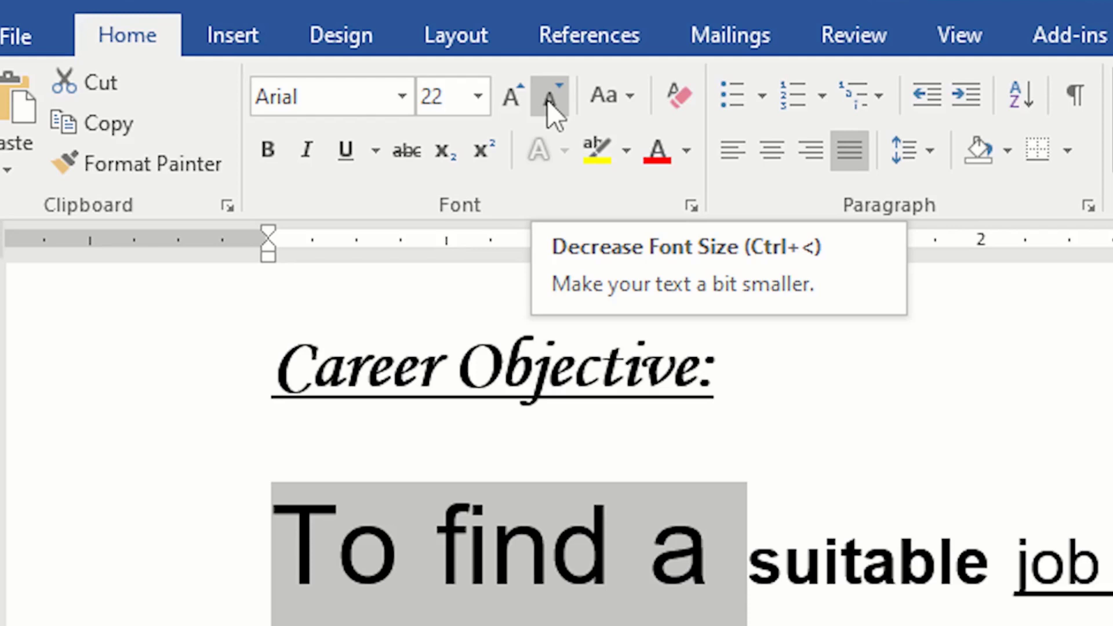
Step: Reduce the font size of "To find a" to 18 and try lowercase, uppercase and capitalize-each-word on the Career Objective text
left_click(548, 100)
left_click(548, 99)
left_click(613, 95)
left_click(690, 184)
left_click(613, 95)
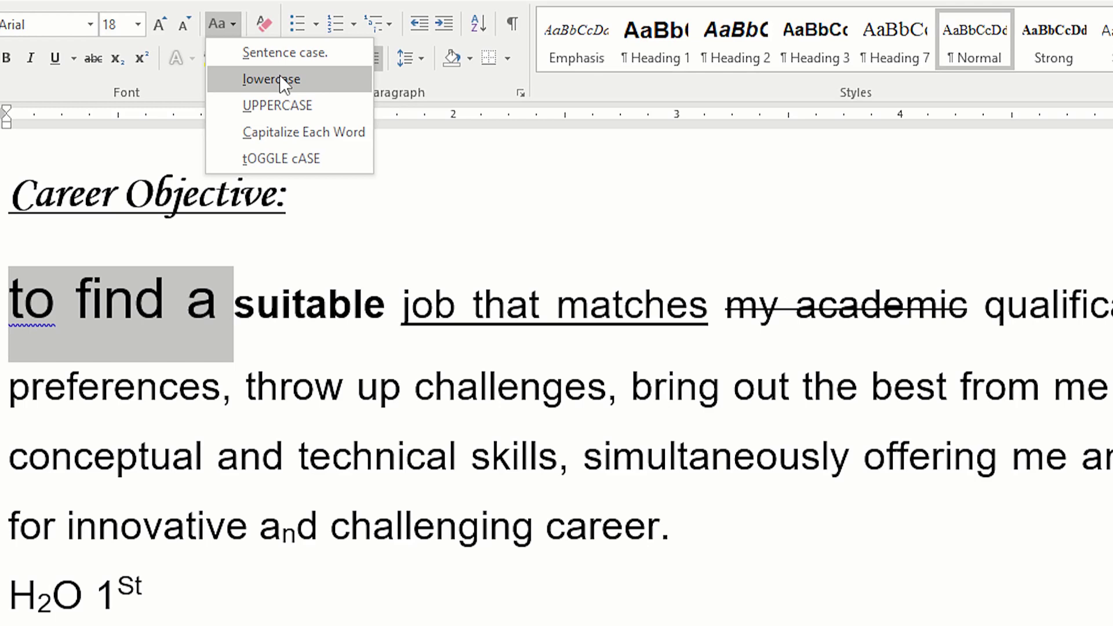
left_click(277, 105)
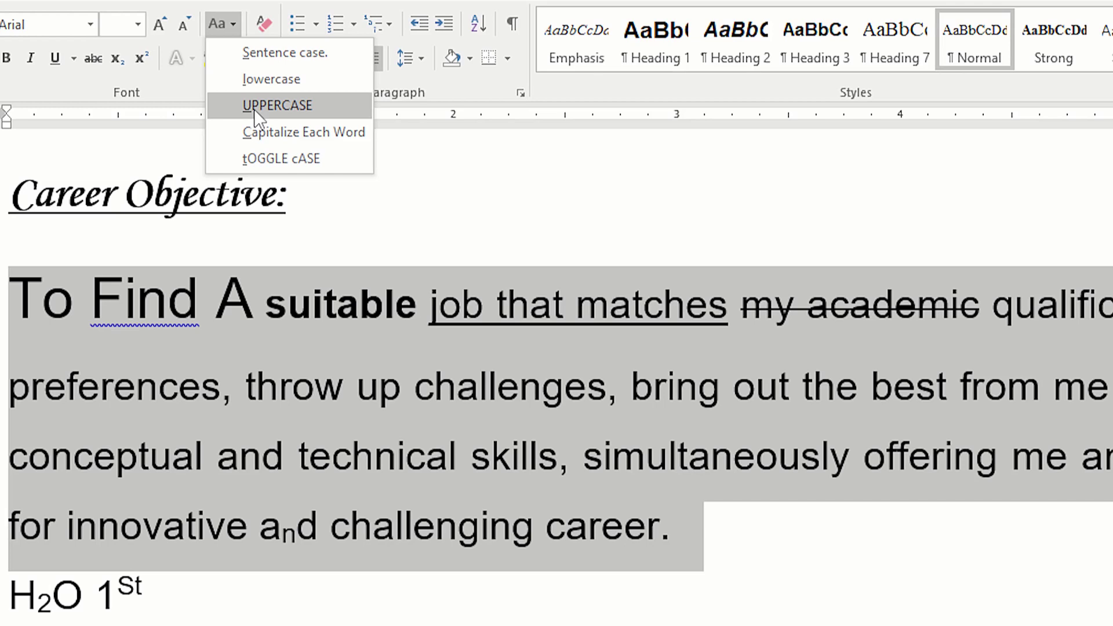
left_click(268, 132)
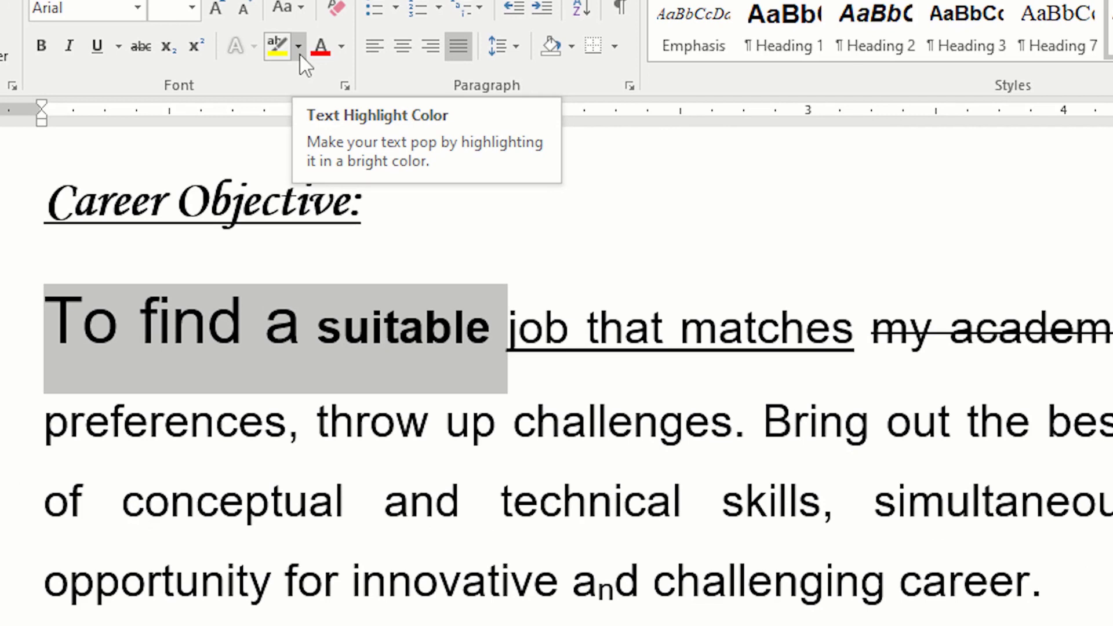
Step: Highlight the word "challenges" in the Career Objective paragraph in yellow and open the highlight colour choices again
left_click(300, 55)
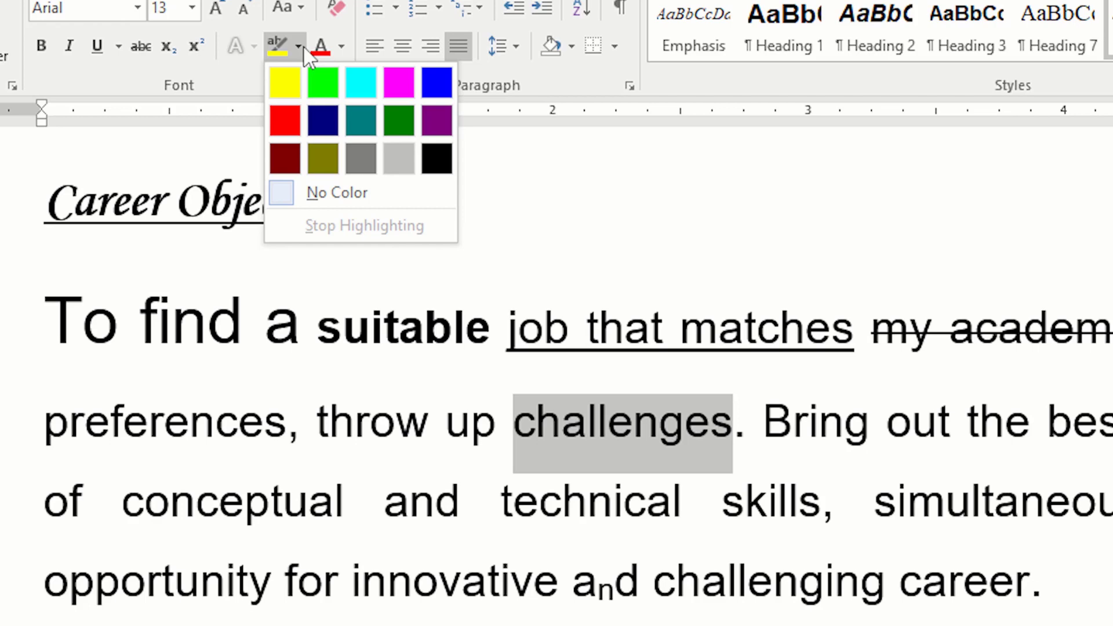
left_click(303, 44)
left_click(301, 42)
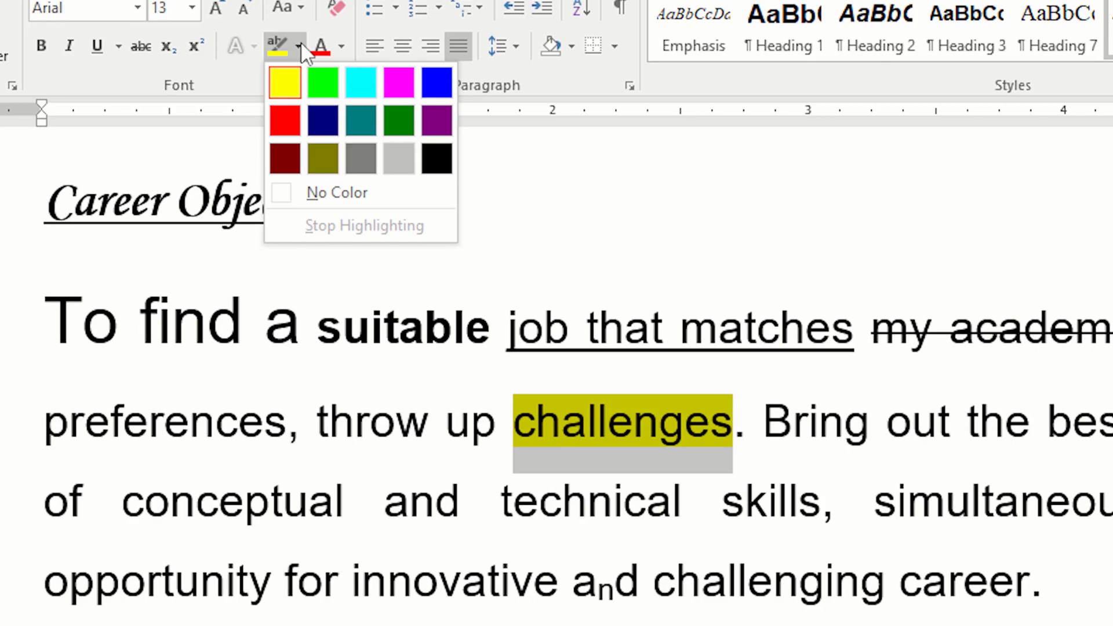
left_click(300, 41)
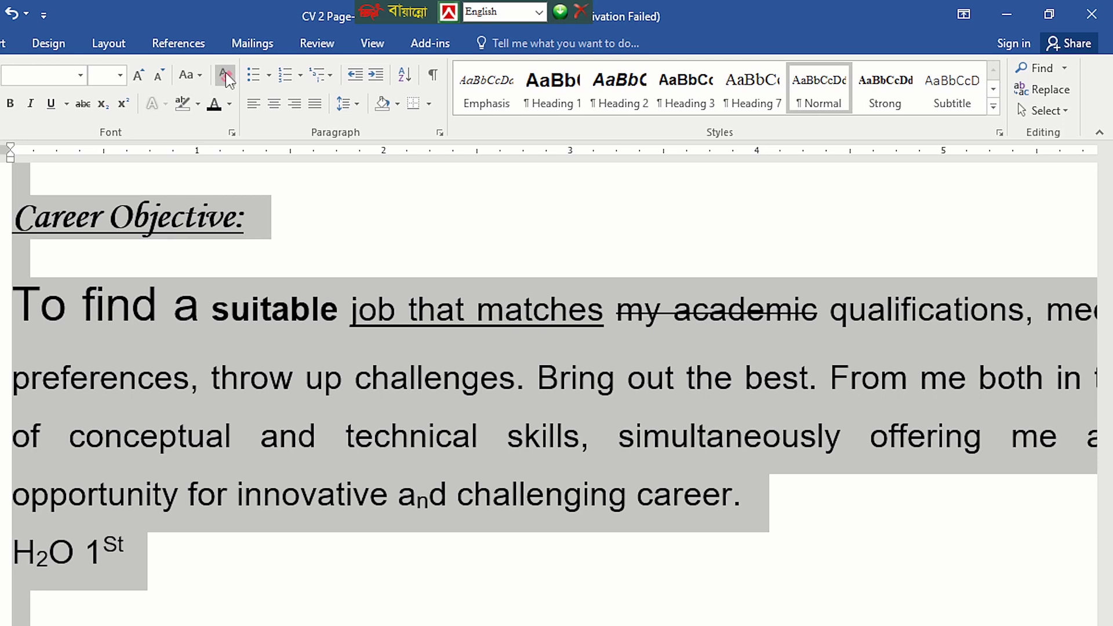
Step: Clear all formatting from the entire document's text and deselect it
key("ctrl+a")
left_click(225, 72)
left_click(240, 281)
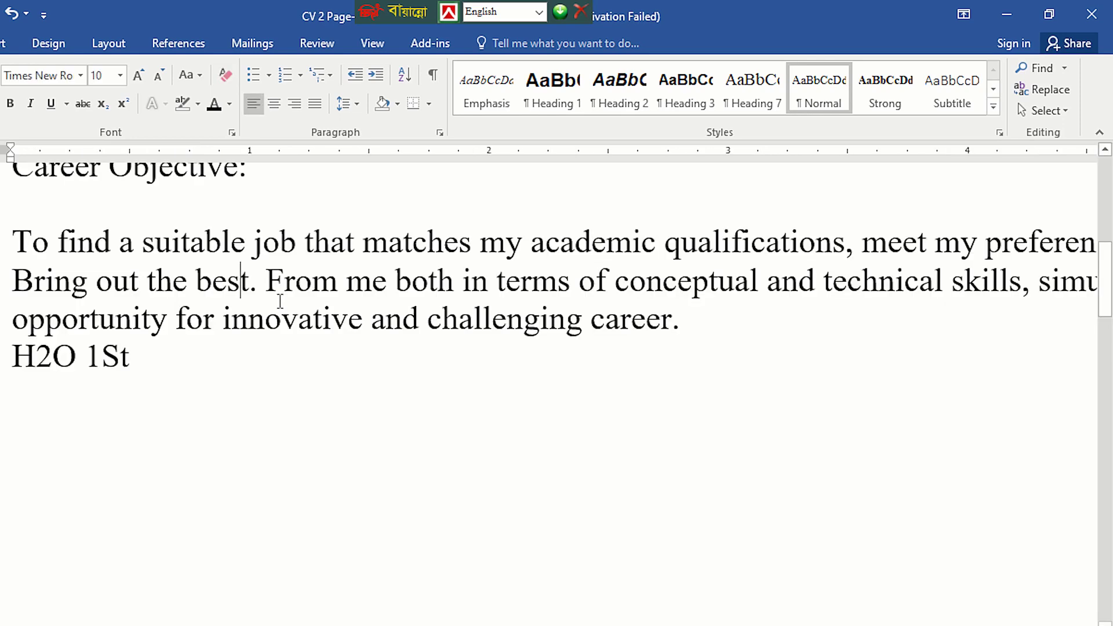